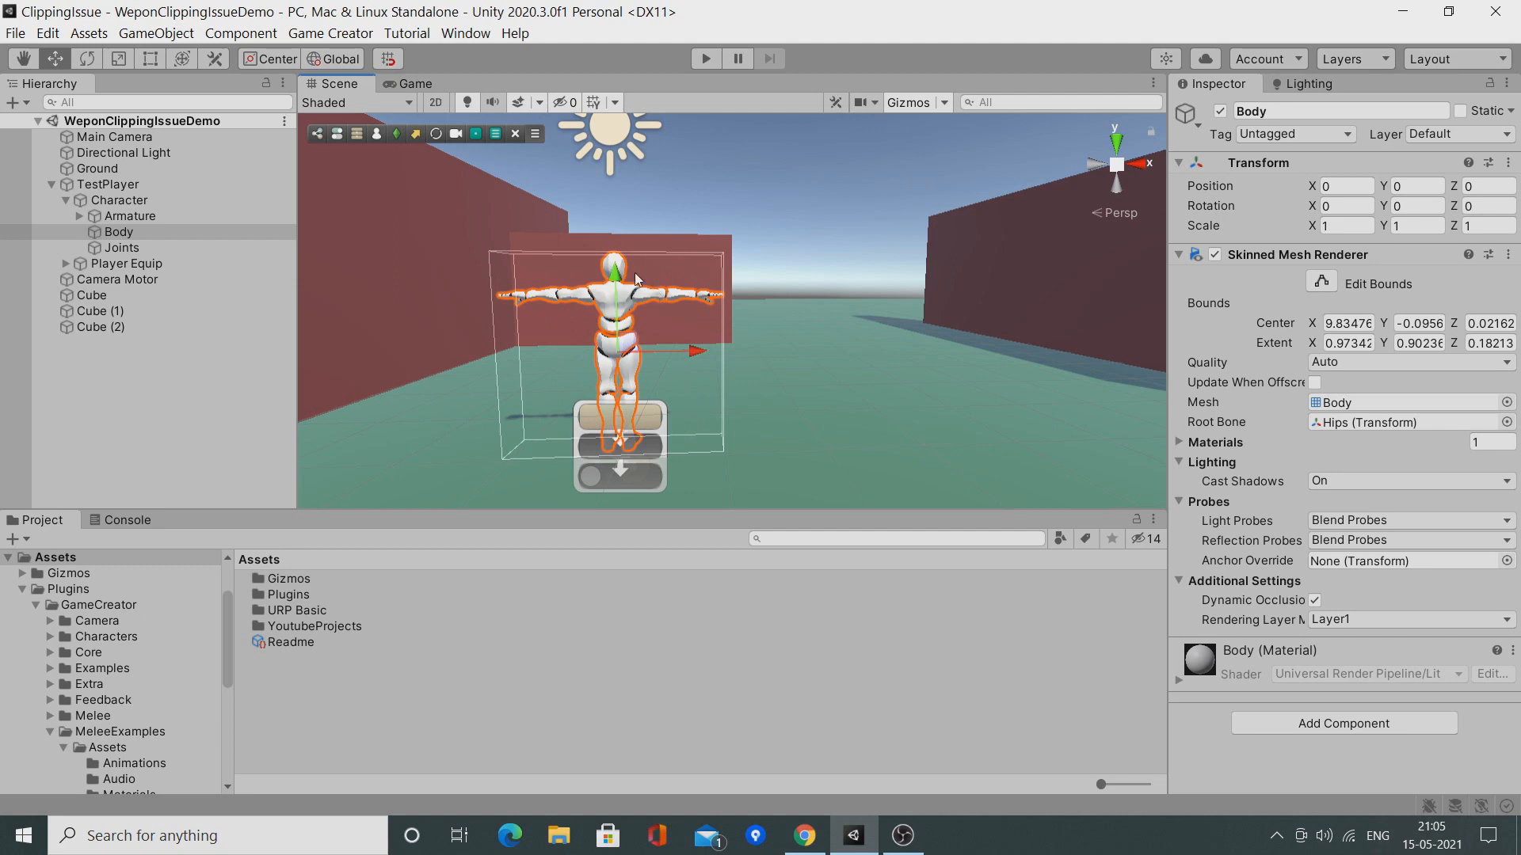
left_click(324, 36)
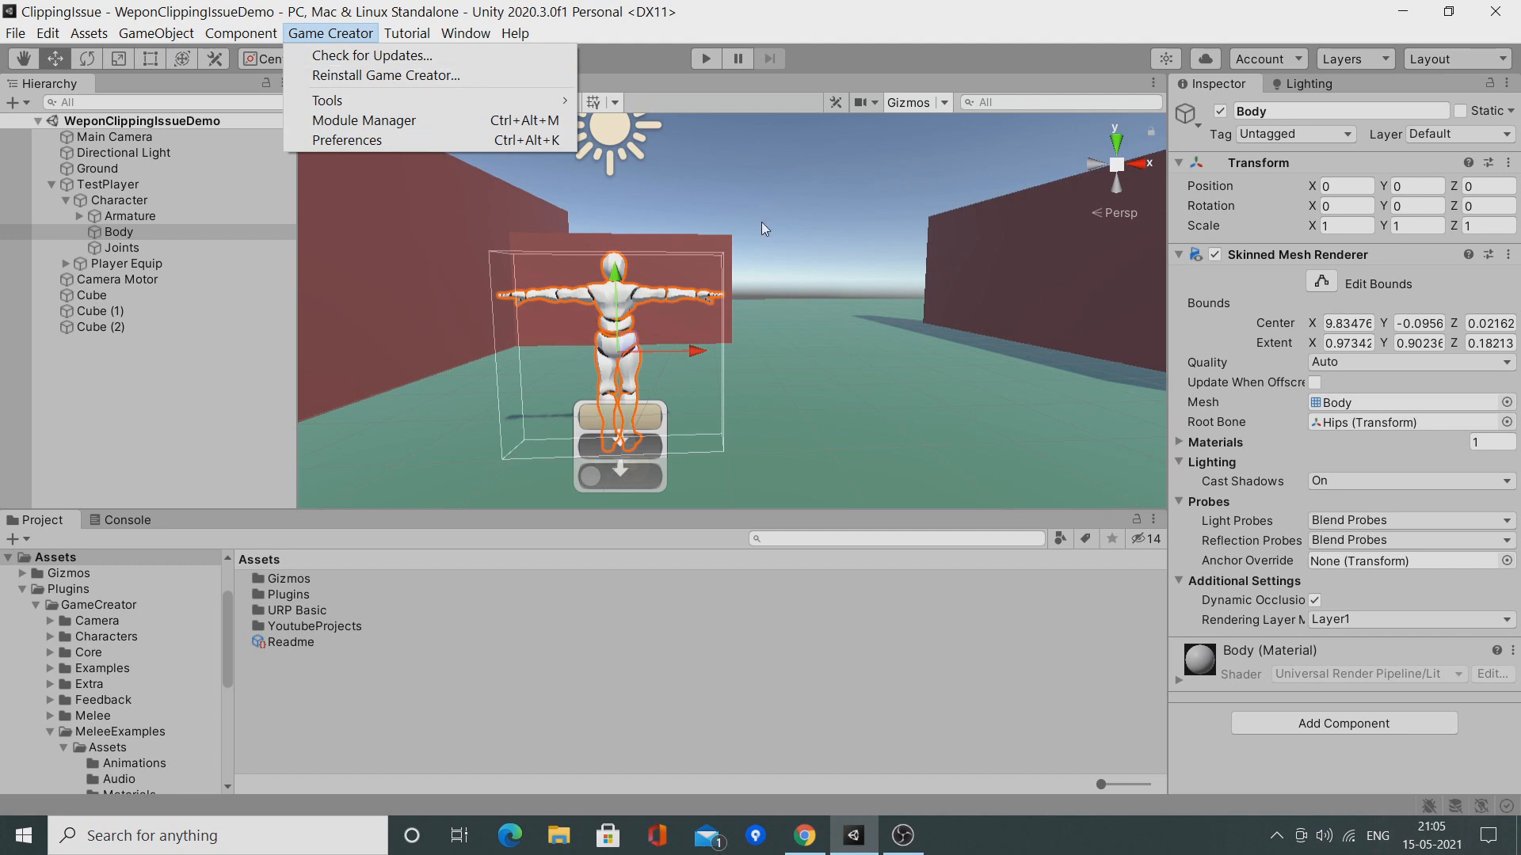
left_click(762, 221)
scroll(717, 133, "down", 3)
Play-test the scene, running the character up to the walls and swinging the sword to check for weapon clipping, and stop play mode.
left_click(705, 59)
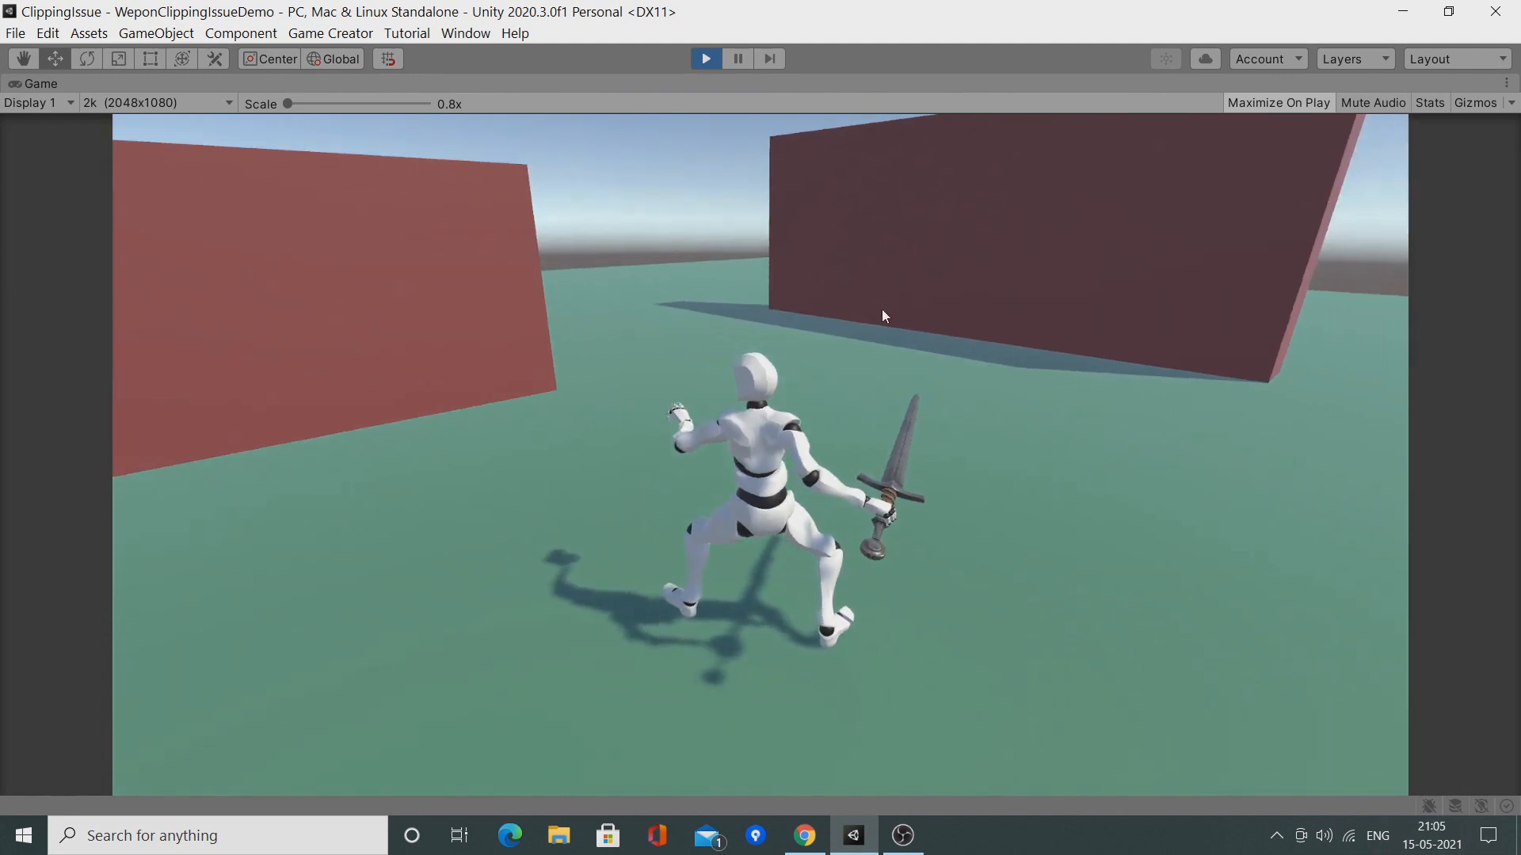
key("w")
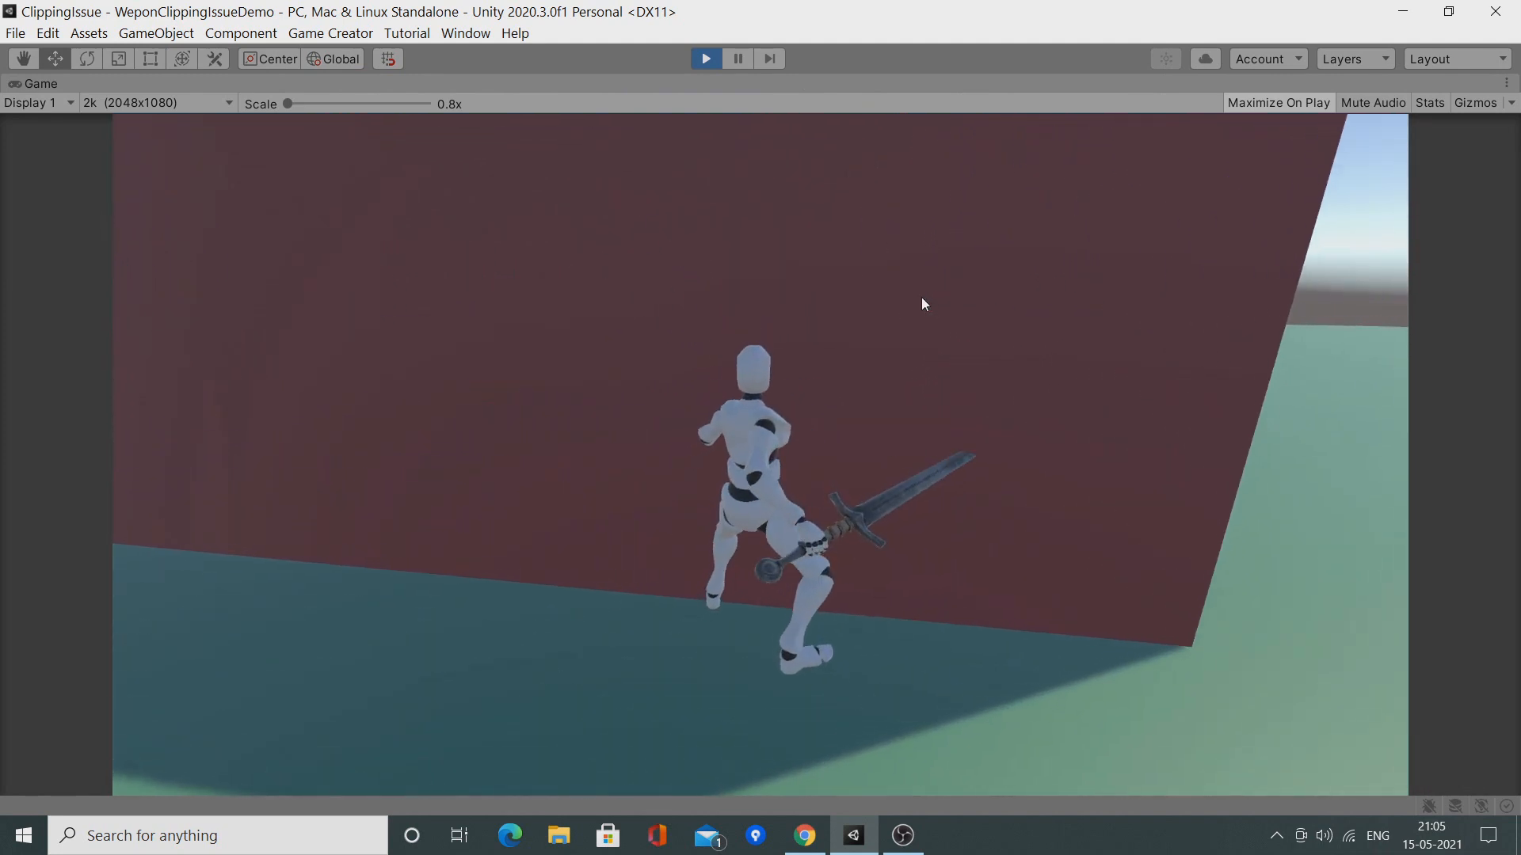
left_click(934, 440)
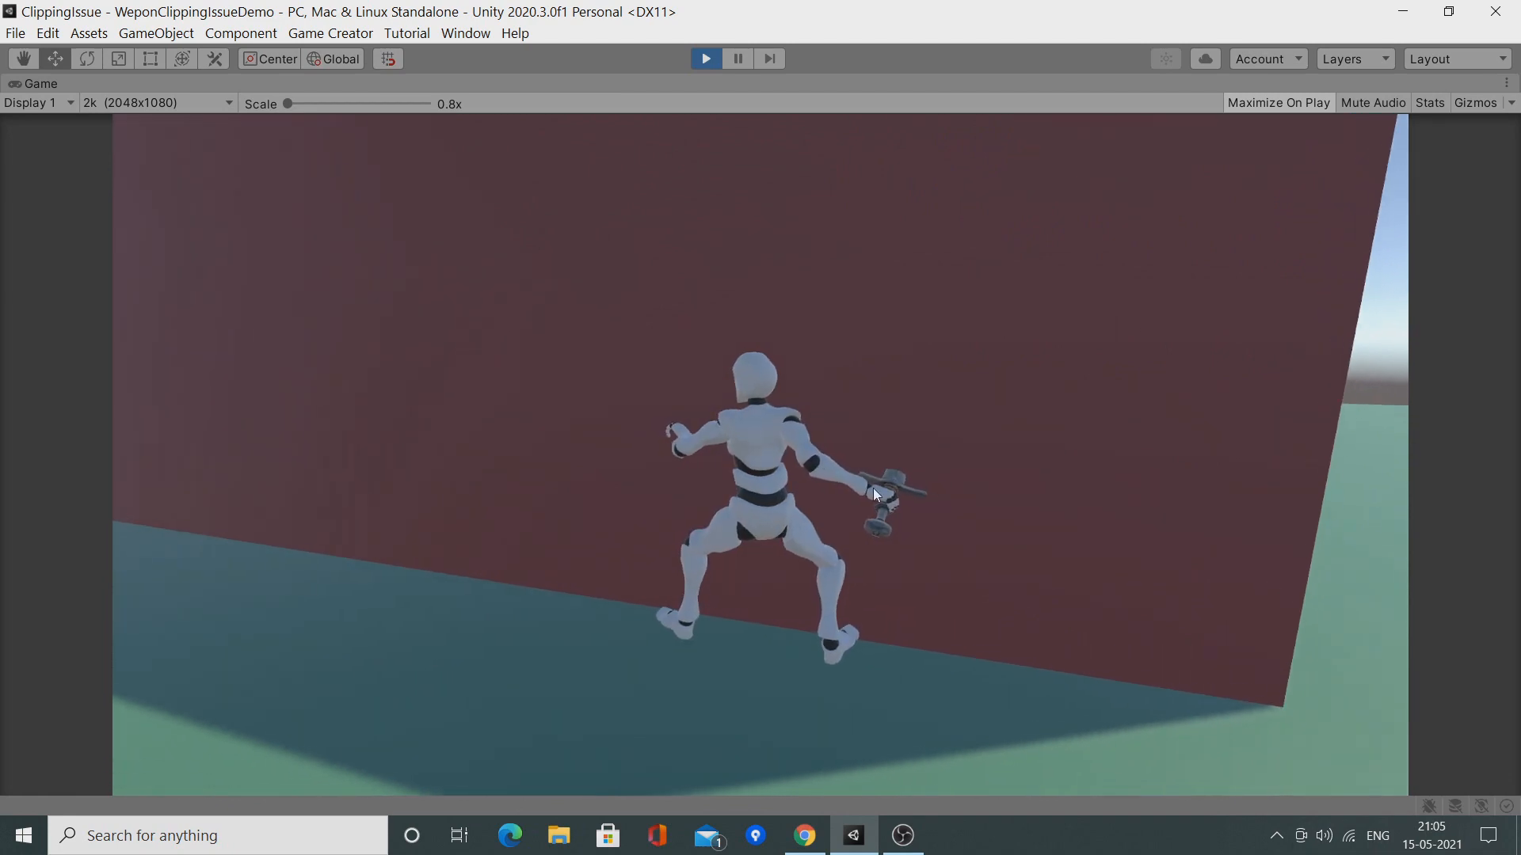
left_click(954, 422)
key("w")
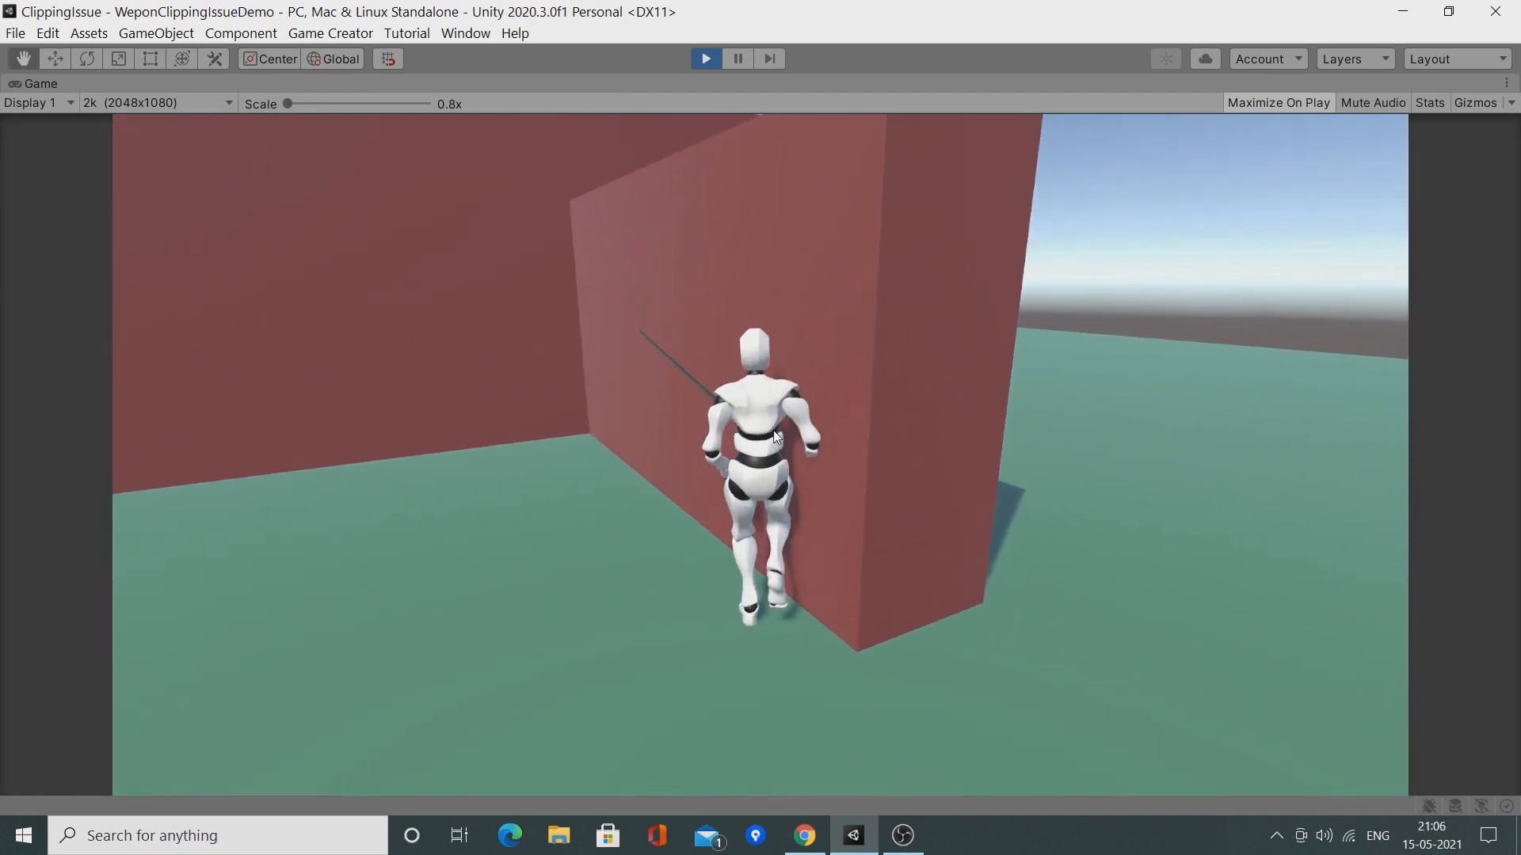
left_click(776, 432)
scroll(873, 544, "up", 5)
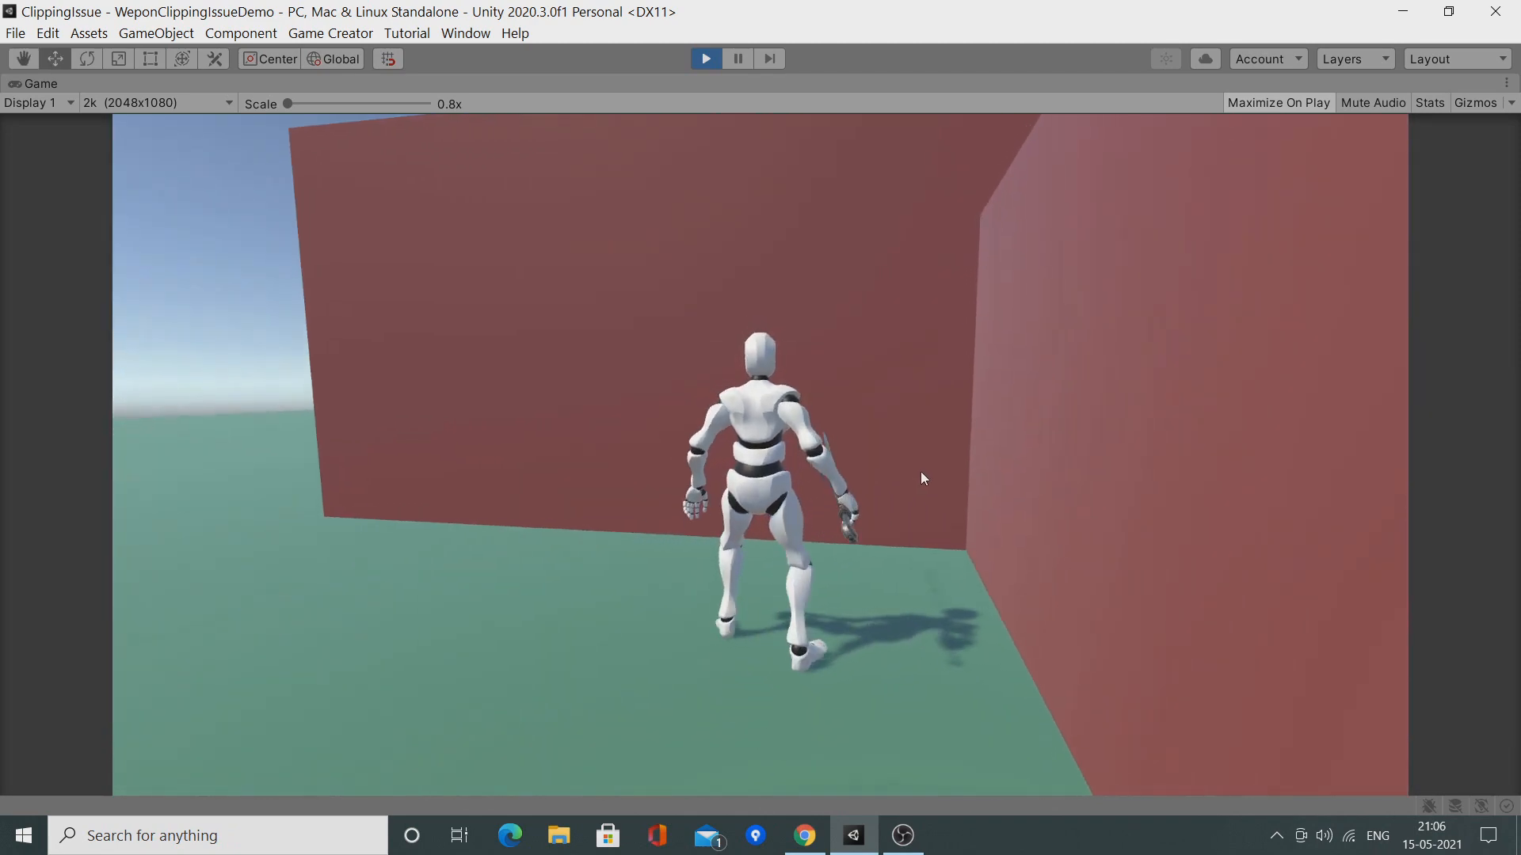
left_click(921, 472)
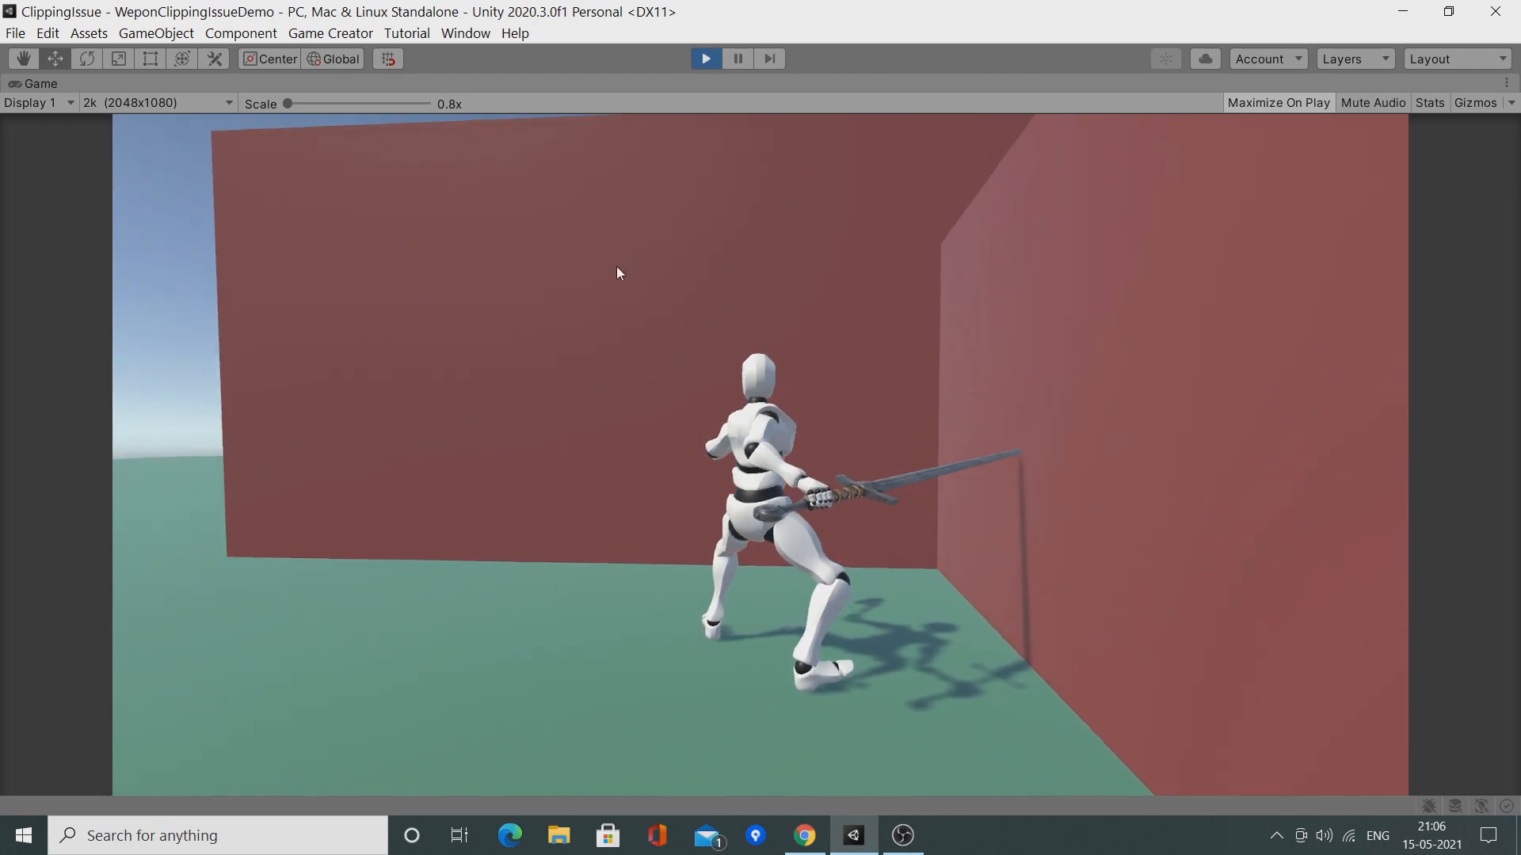
left_click(705, 59)
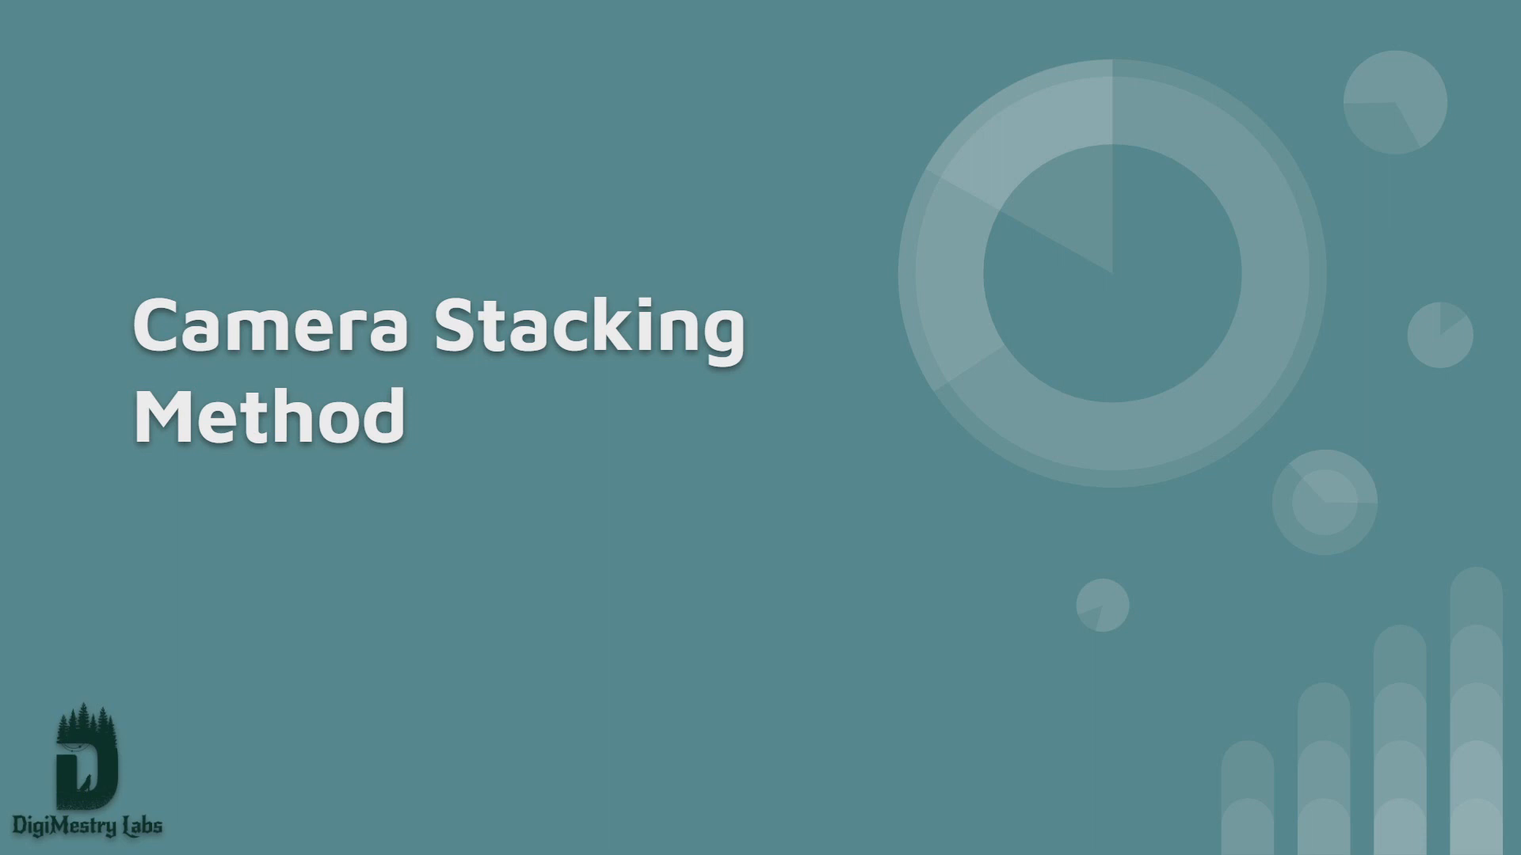
key("alt+Tab")
key("alt+Tab")
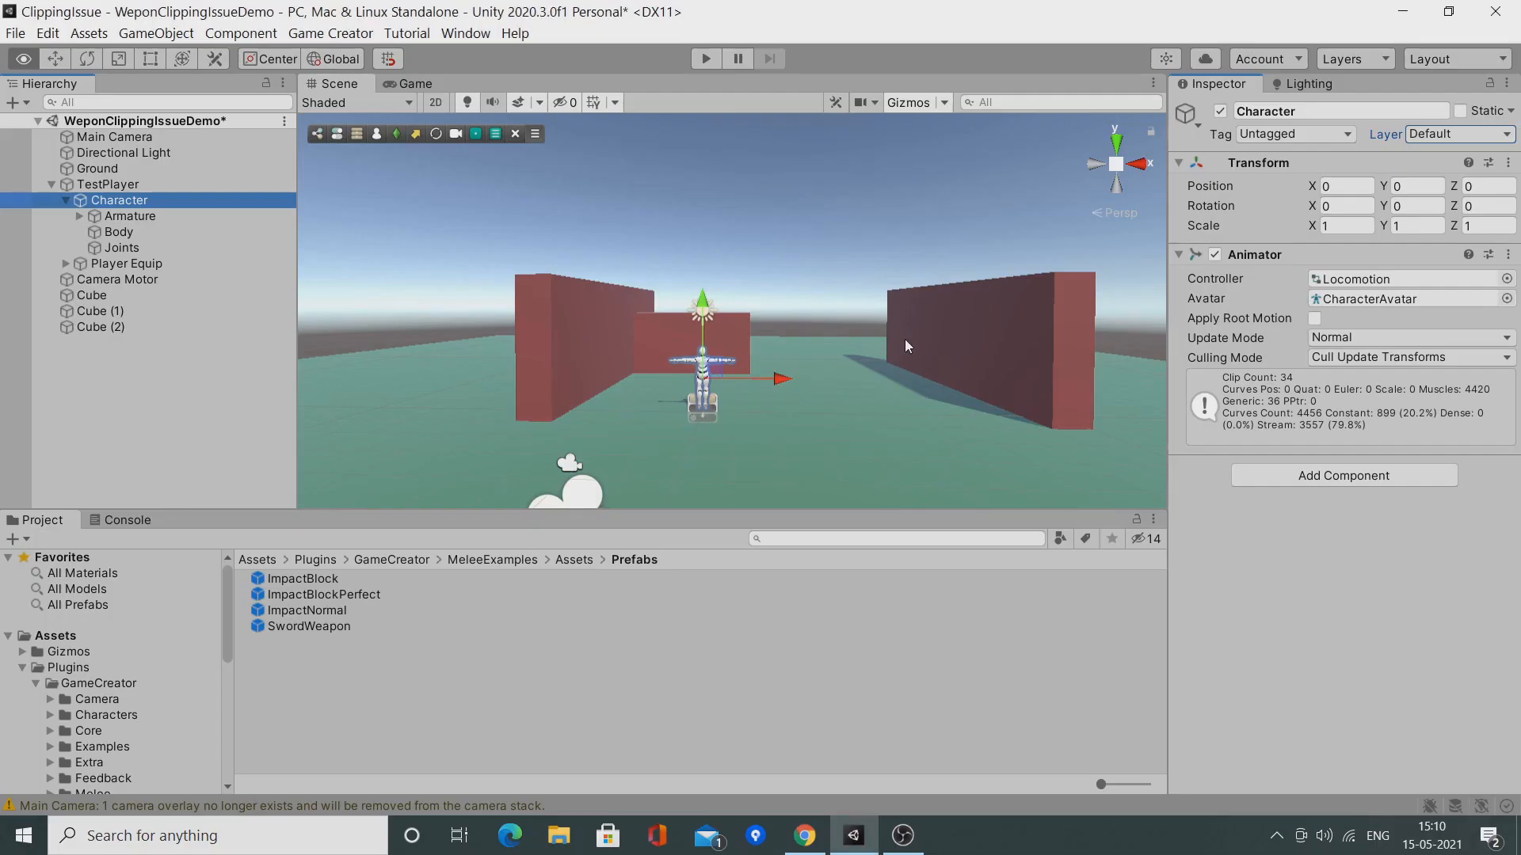
Add a new camera to the scene and rename it Weapon Camera.
left_click(12, 102)
left_click(53, 343)
left_click(1256, 112)
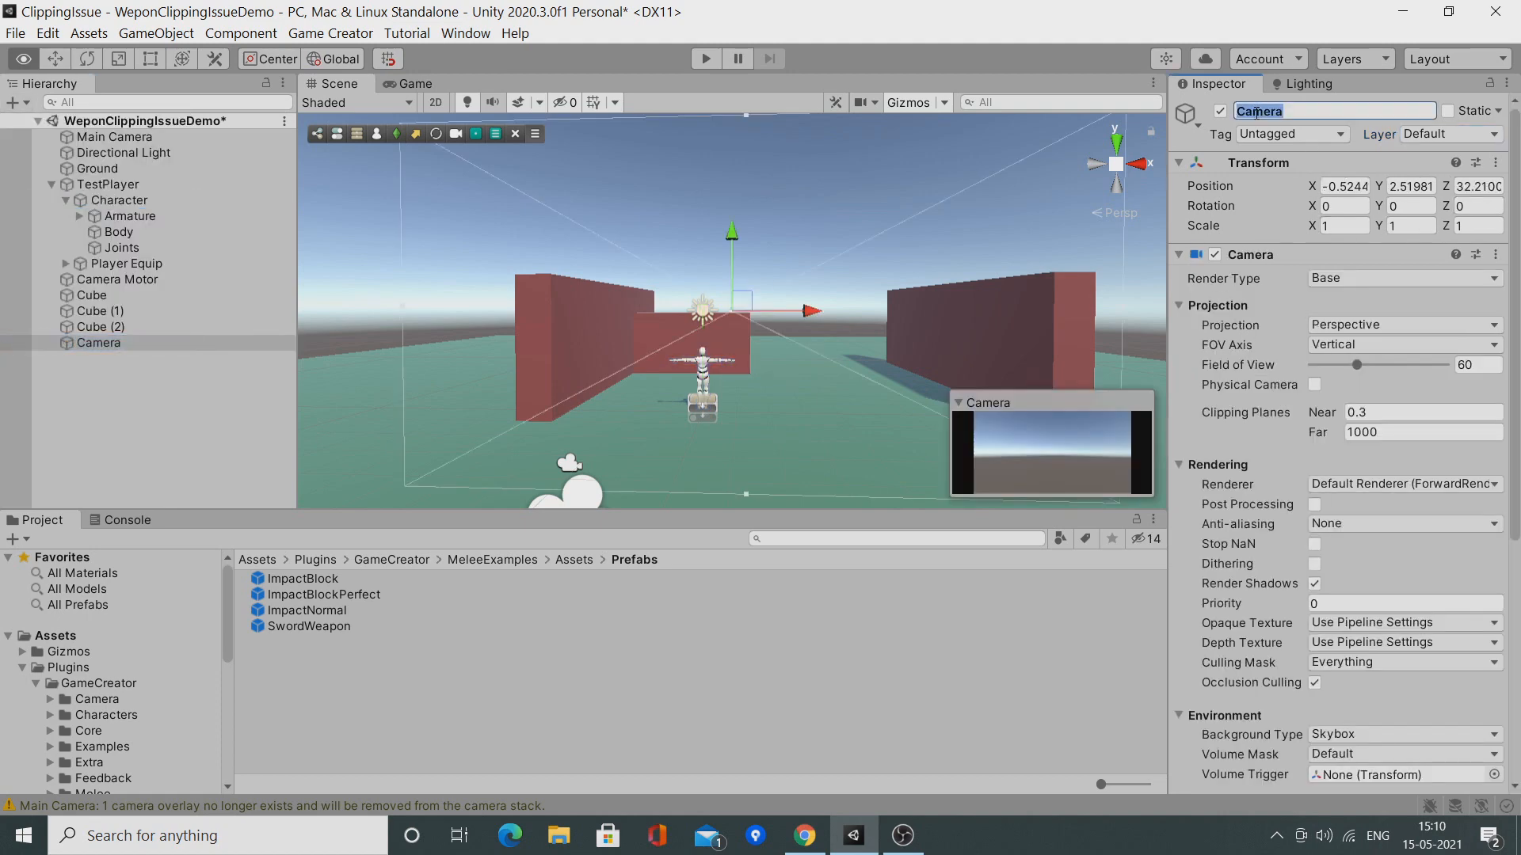
left_click(1261, 112)
type("Weapon")
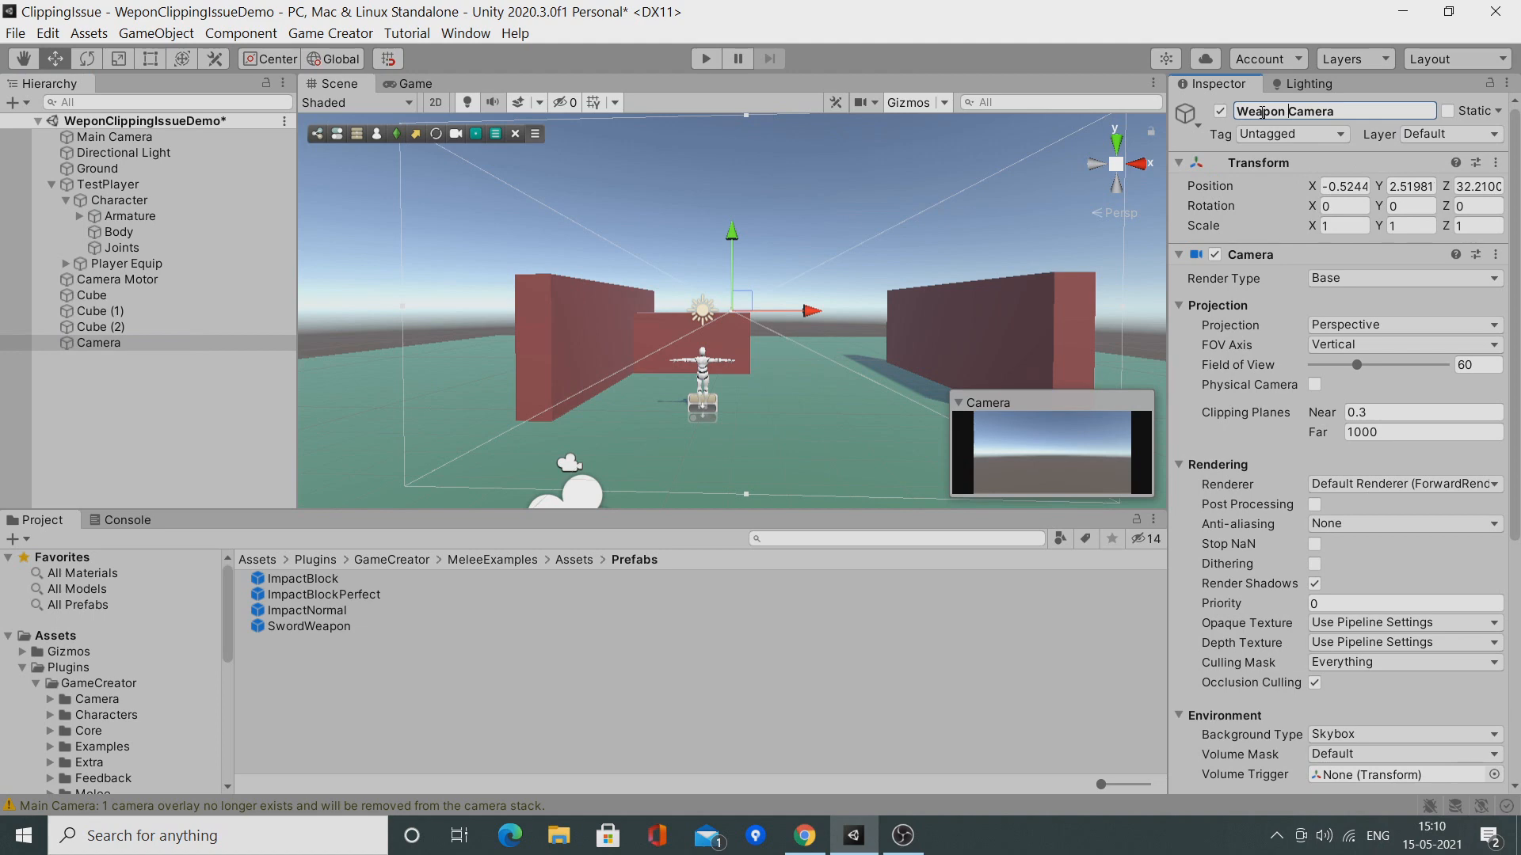
key("Return")
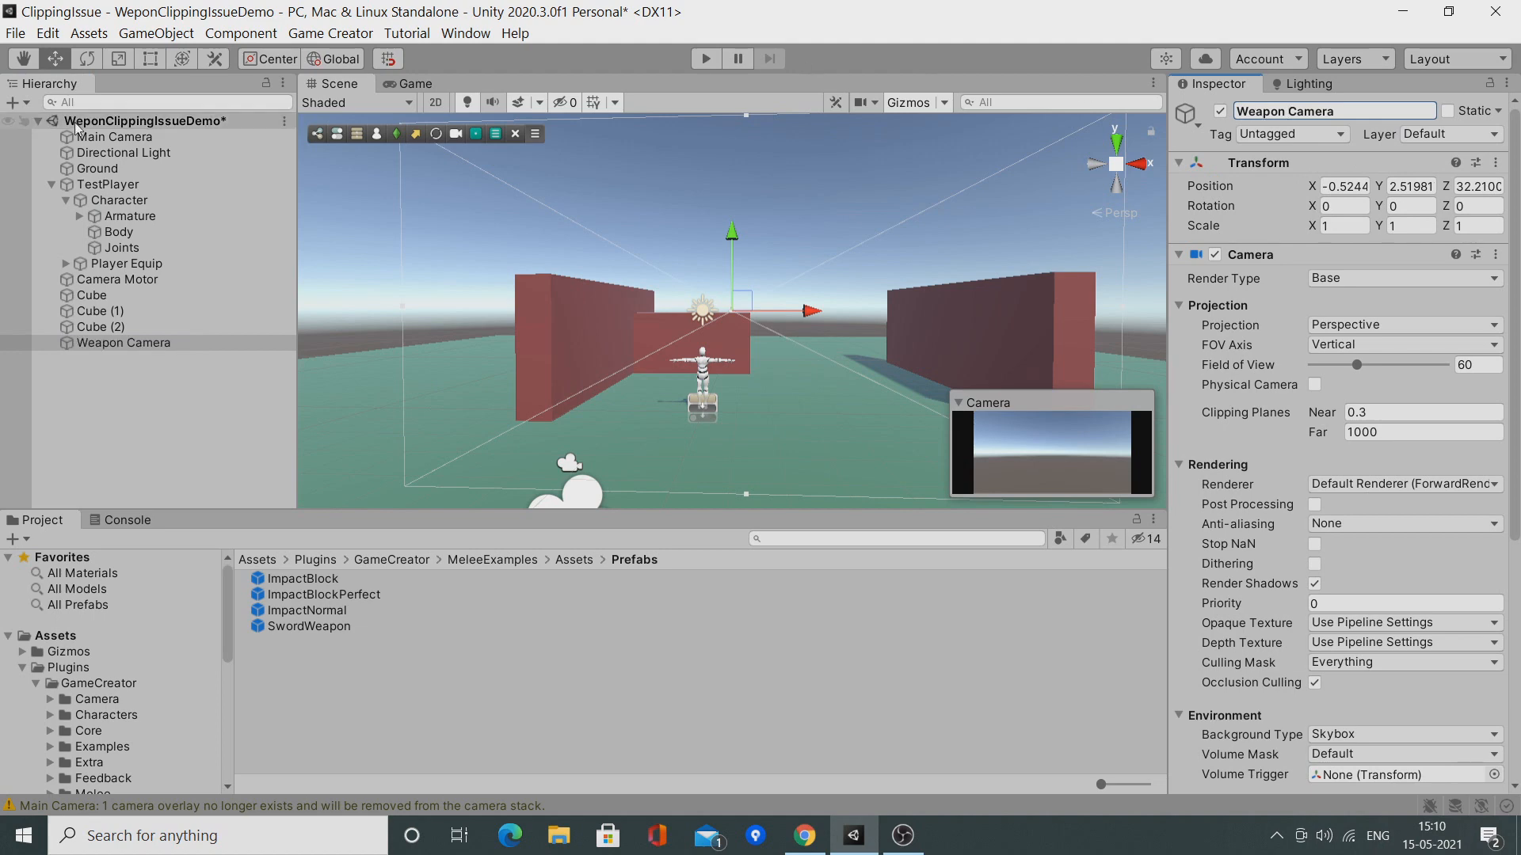
Copy the Main Camera's Transform component and paste its values onto the Weapon Camera's Transform.
left_click(114, 137)
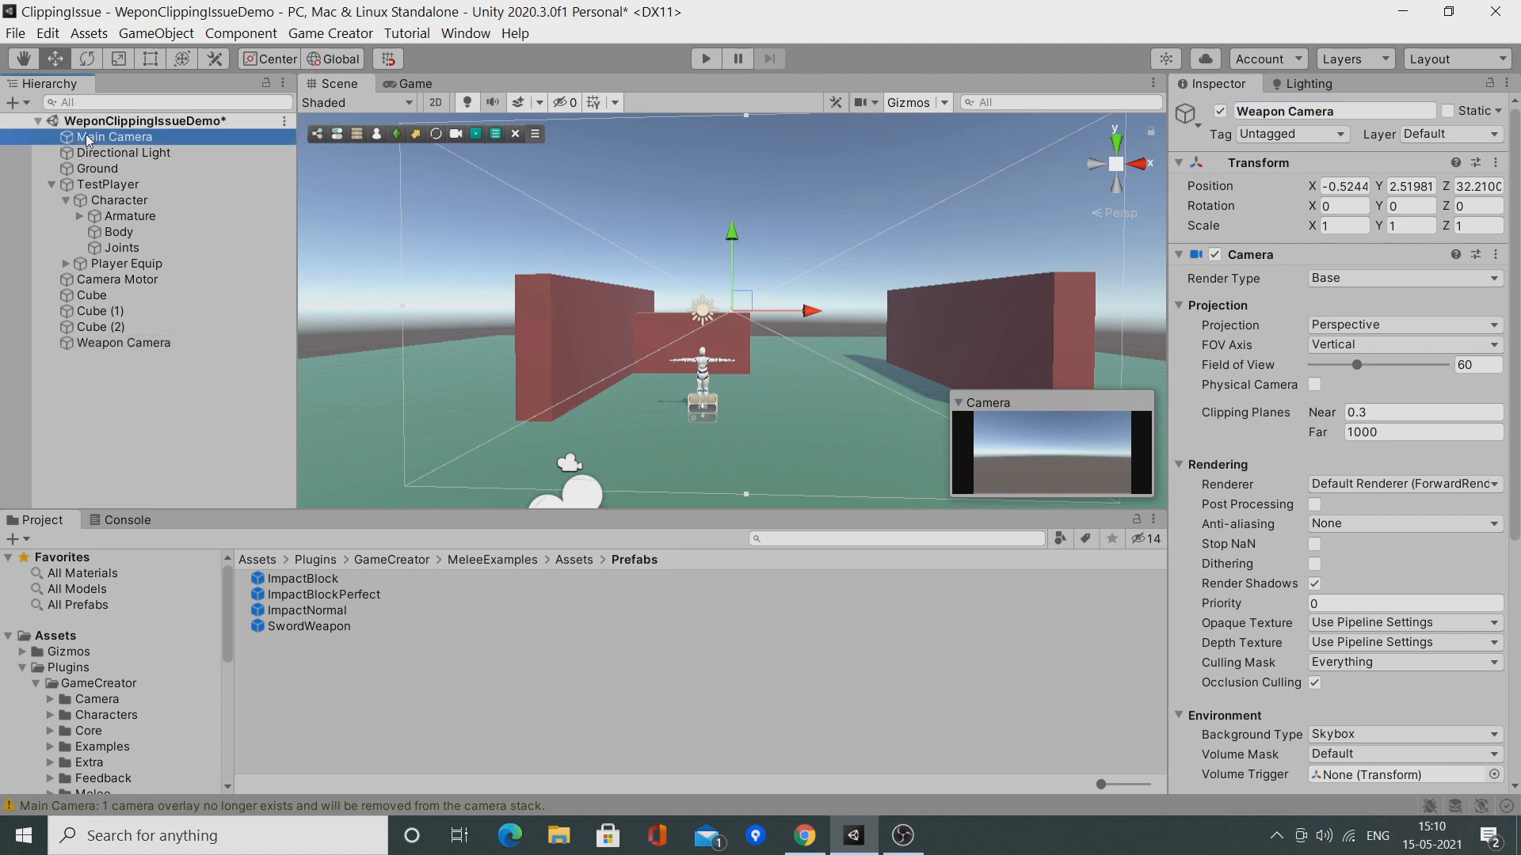
left_click(1496, 164)
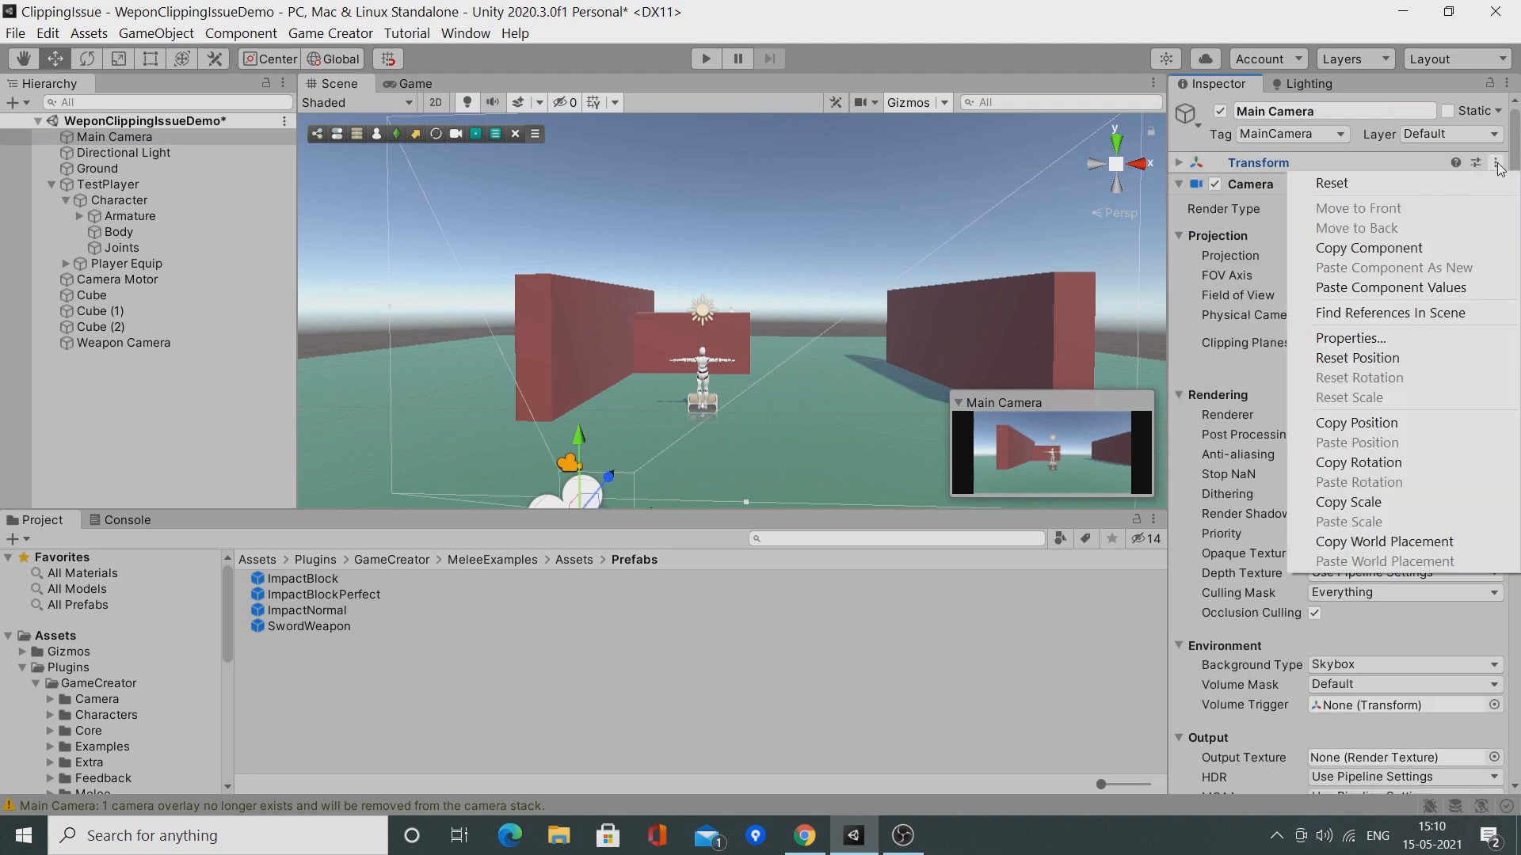
left_click(1431, 246)
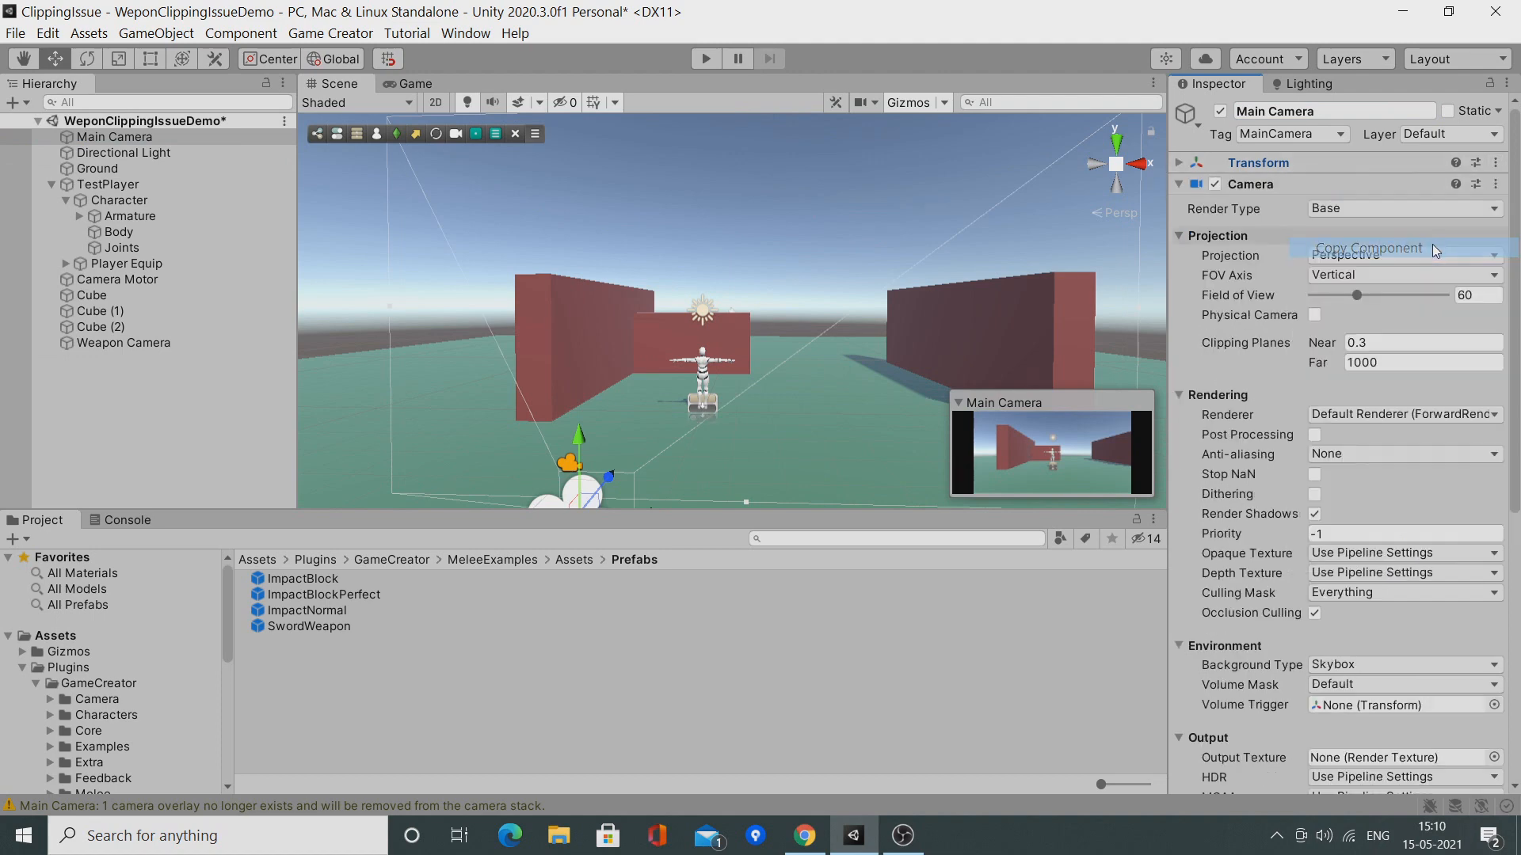
left_click(163, 344)
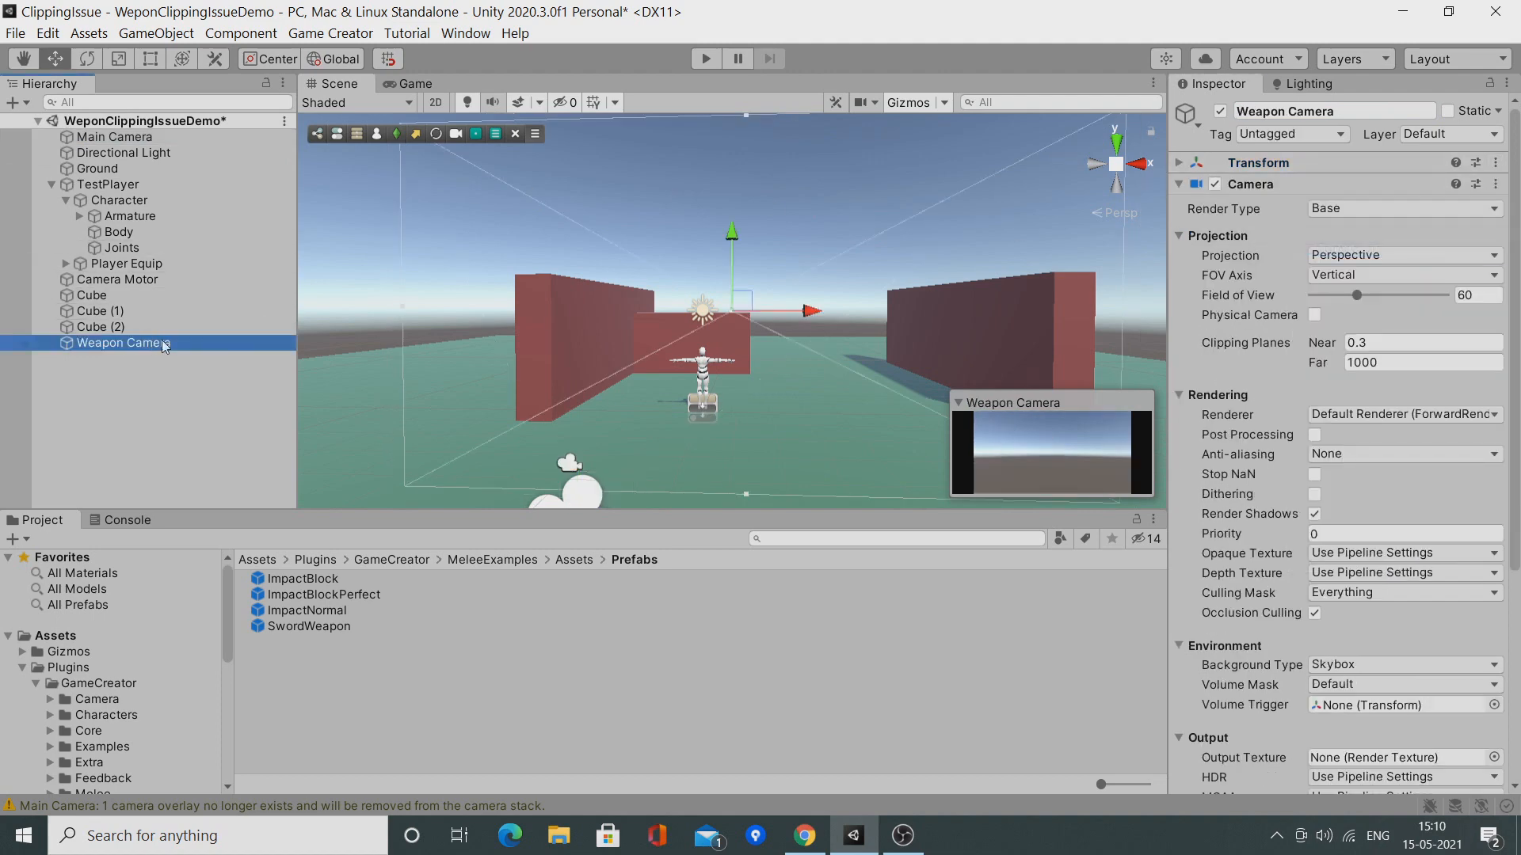
left_click(1495, 164)
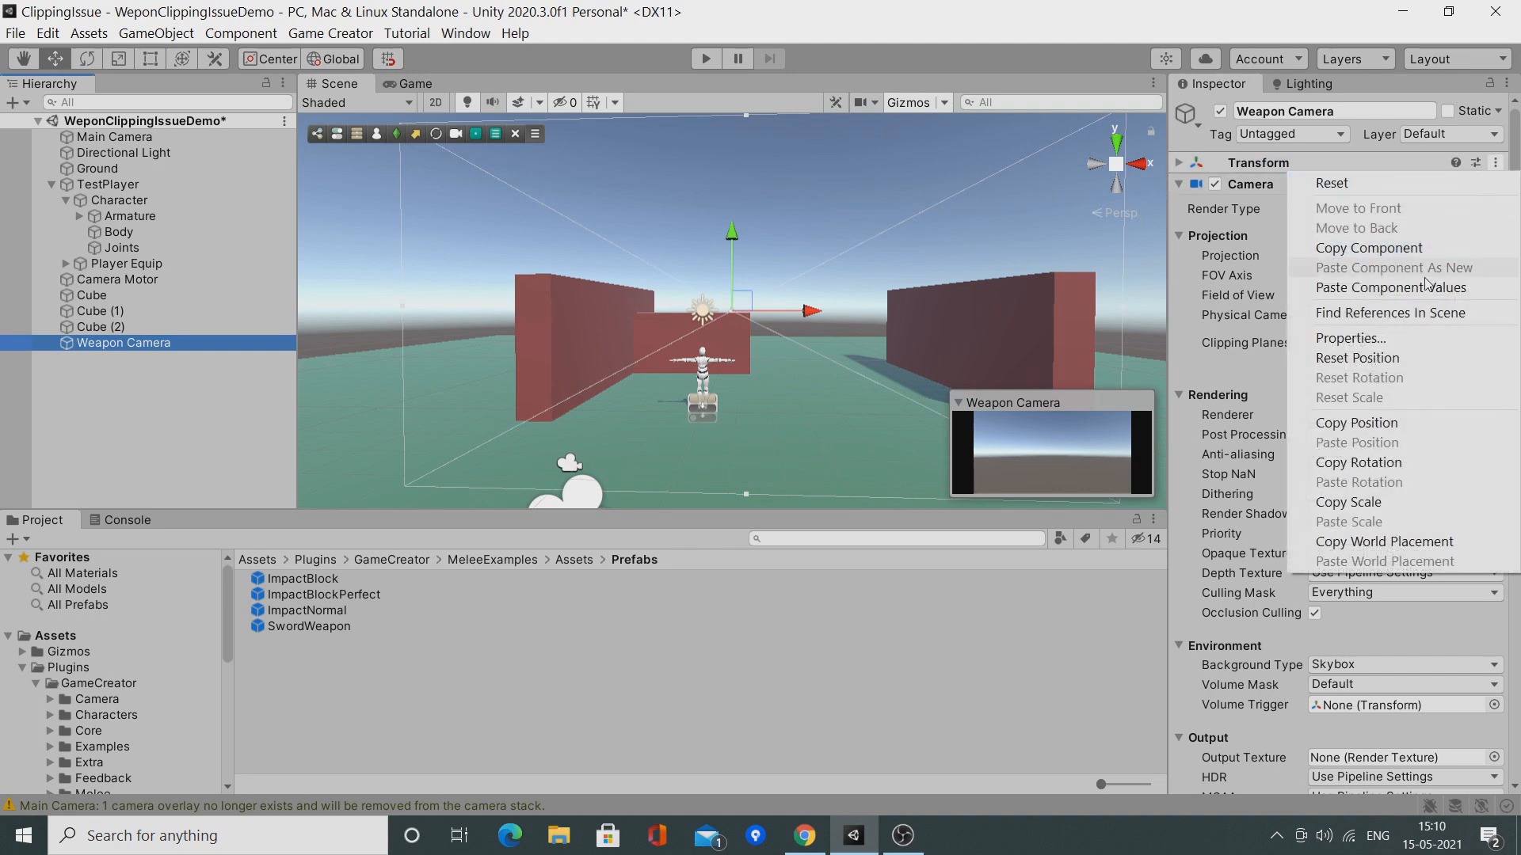
left_click(1390, 287)
left_click(1184, 164)
Make Weapon Camera a child of Main Camera and shift Main Camera along Z to about -7.23.
left_click_drag(162, 345, 119, 139)
left_click(115, 137)
scroll(652, 336, "down", 2)
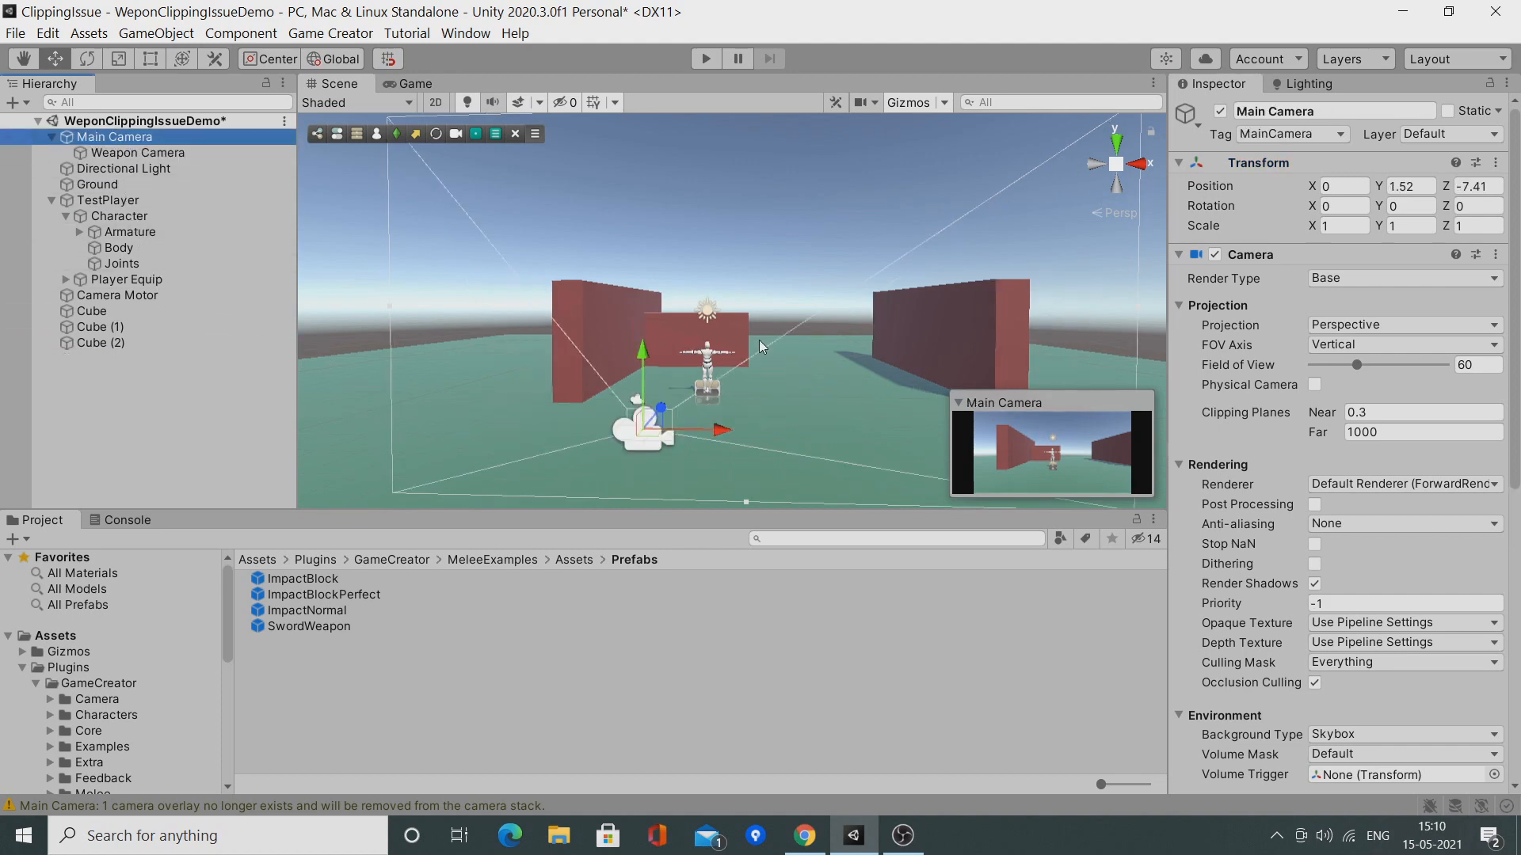
right_click_drag(759, 340, 590, 345)
middle_click_drag(589, 345, 546, 341)
left_click_drag(545, 340, 583, 331)
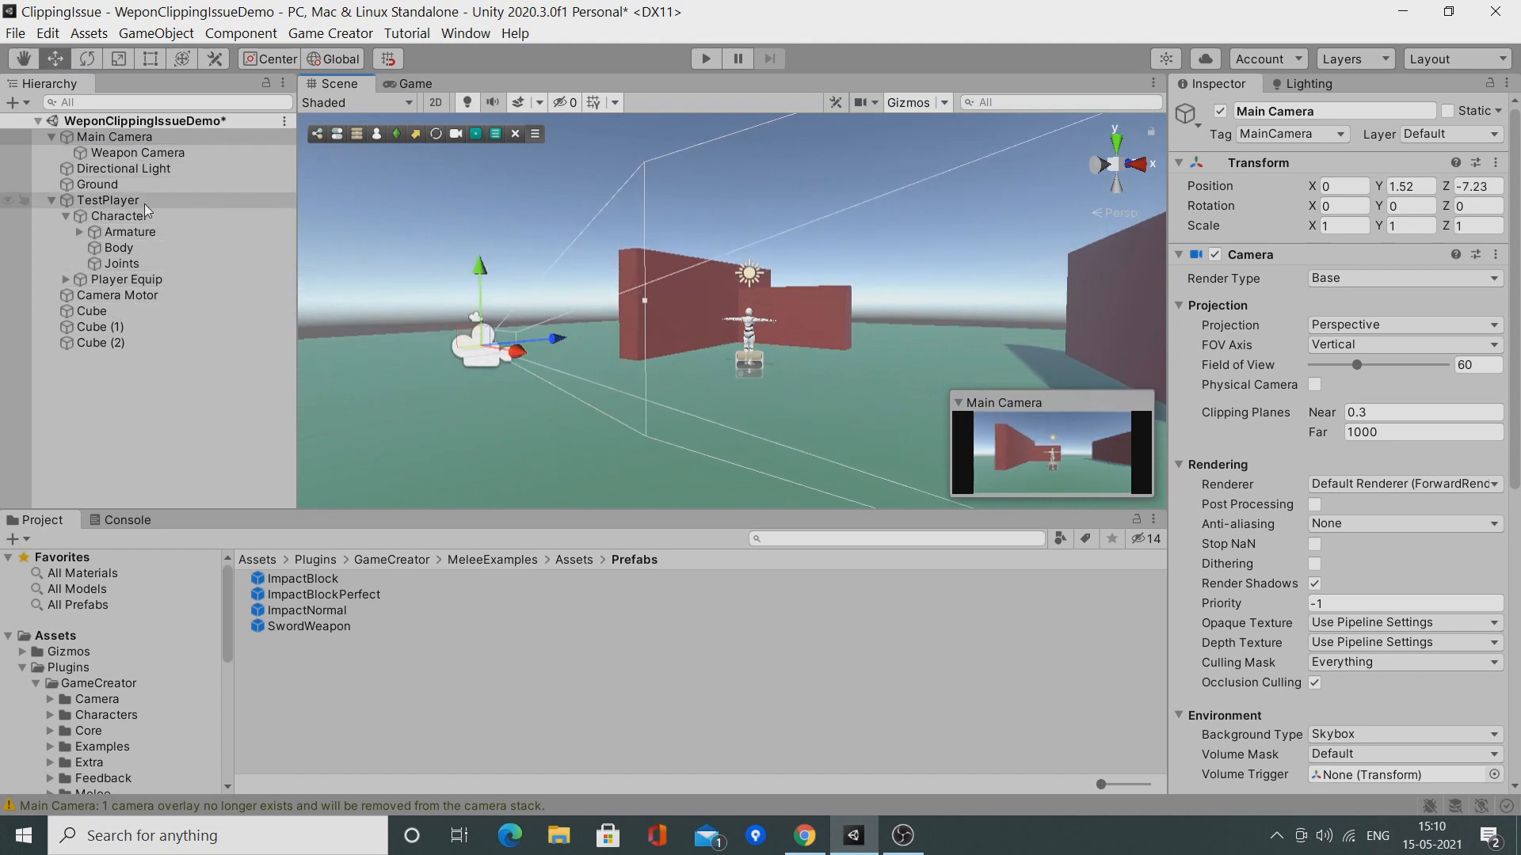
Starting from the Character object's layer options, add a new layer named Weapon Layer as User Layer 6.
left_click(130, 221)
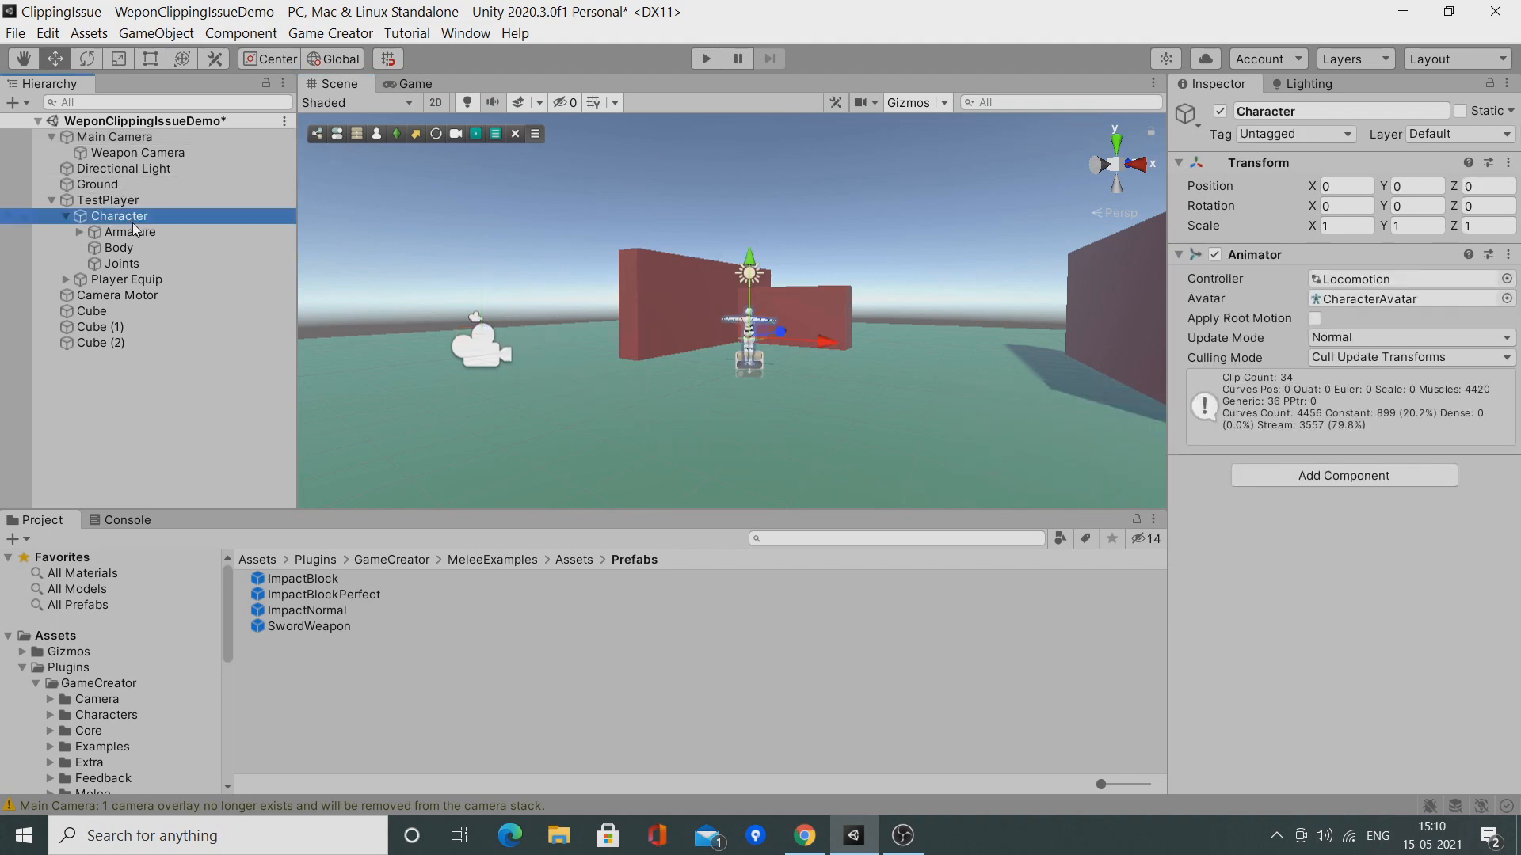
left_click(1439, 134)
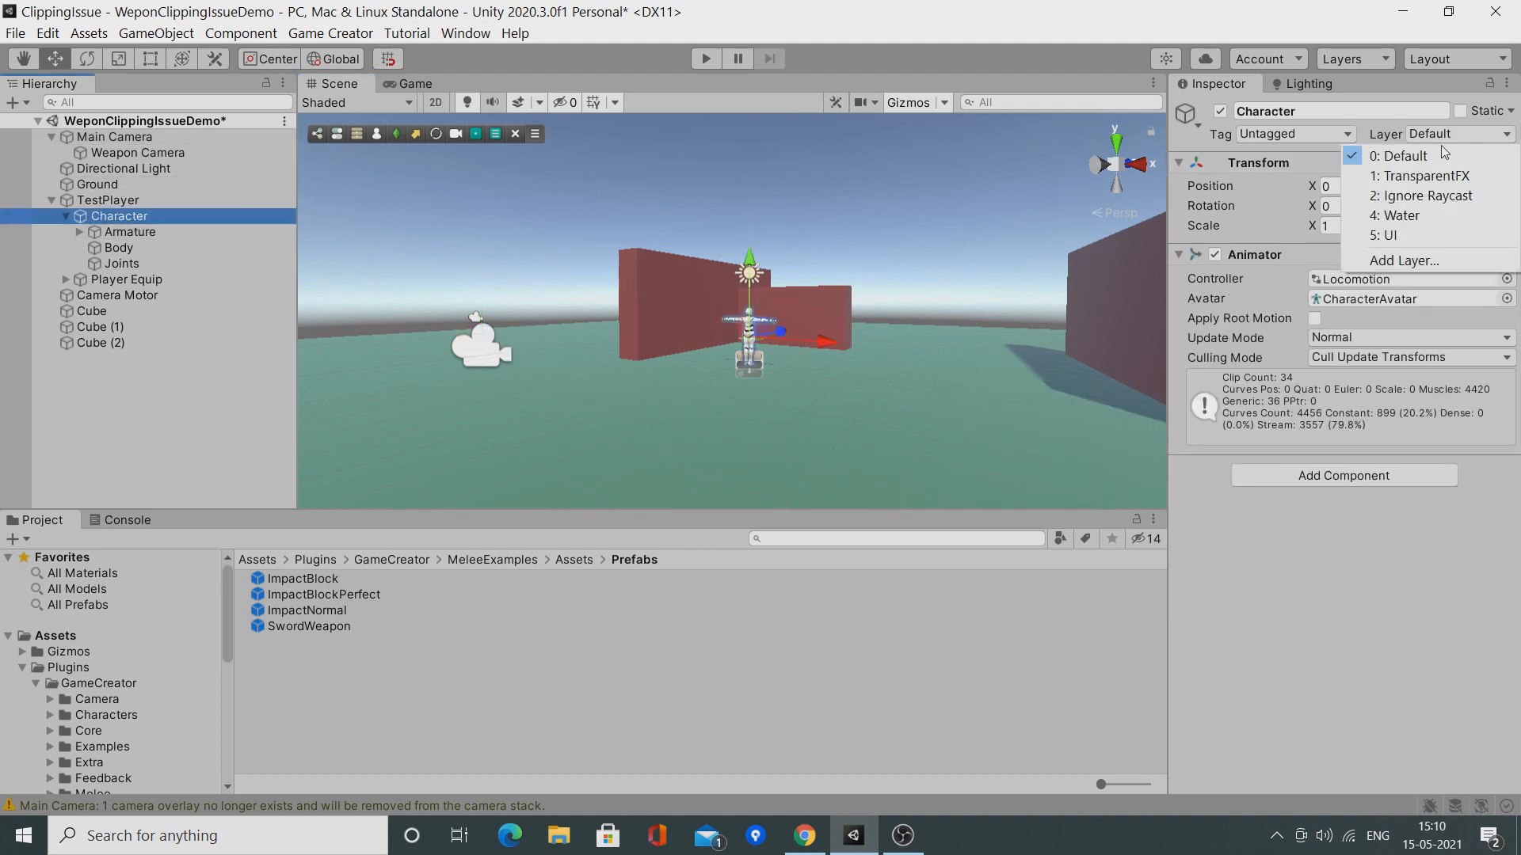
left_click(1422, 262)
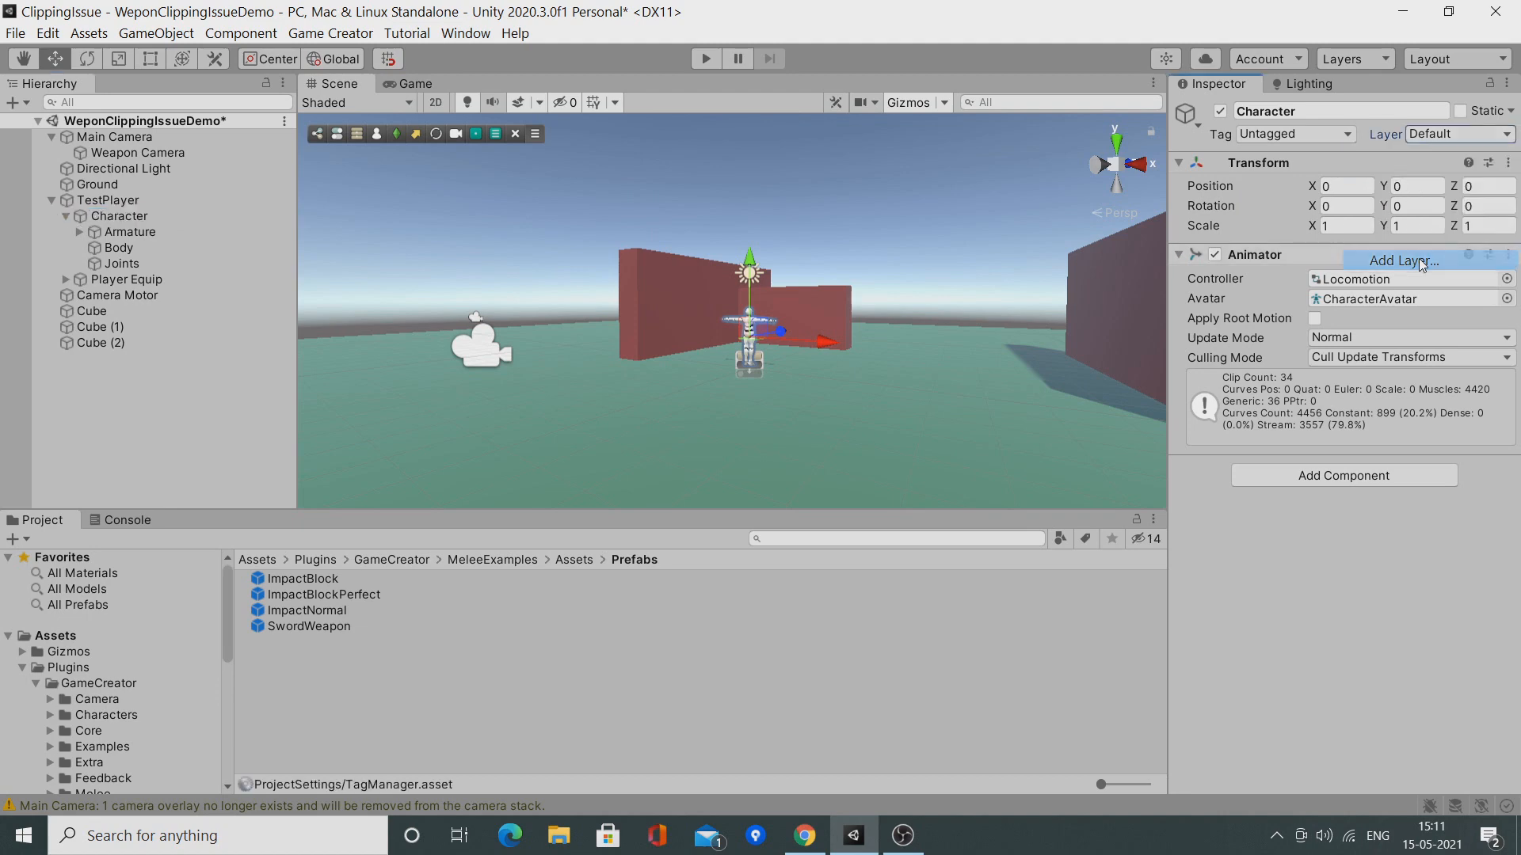
left_click(1341, 347)
type("Weapon")
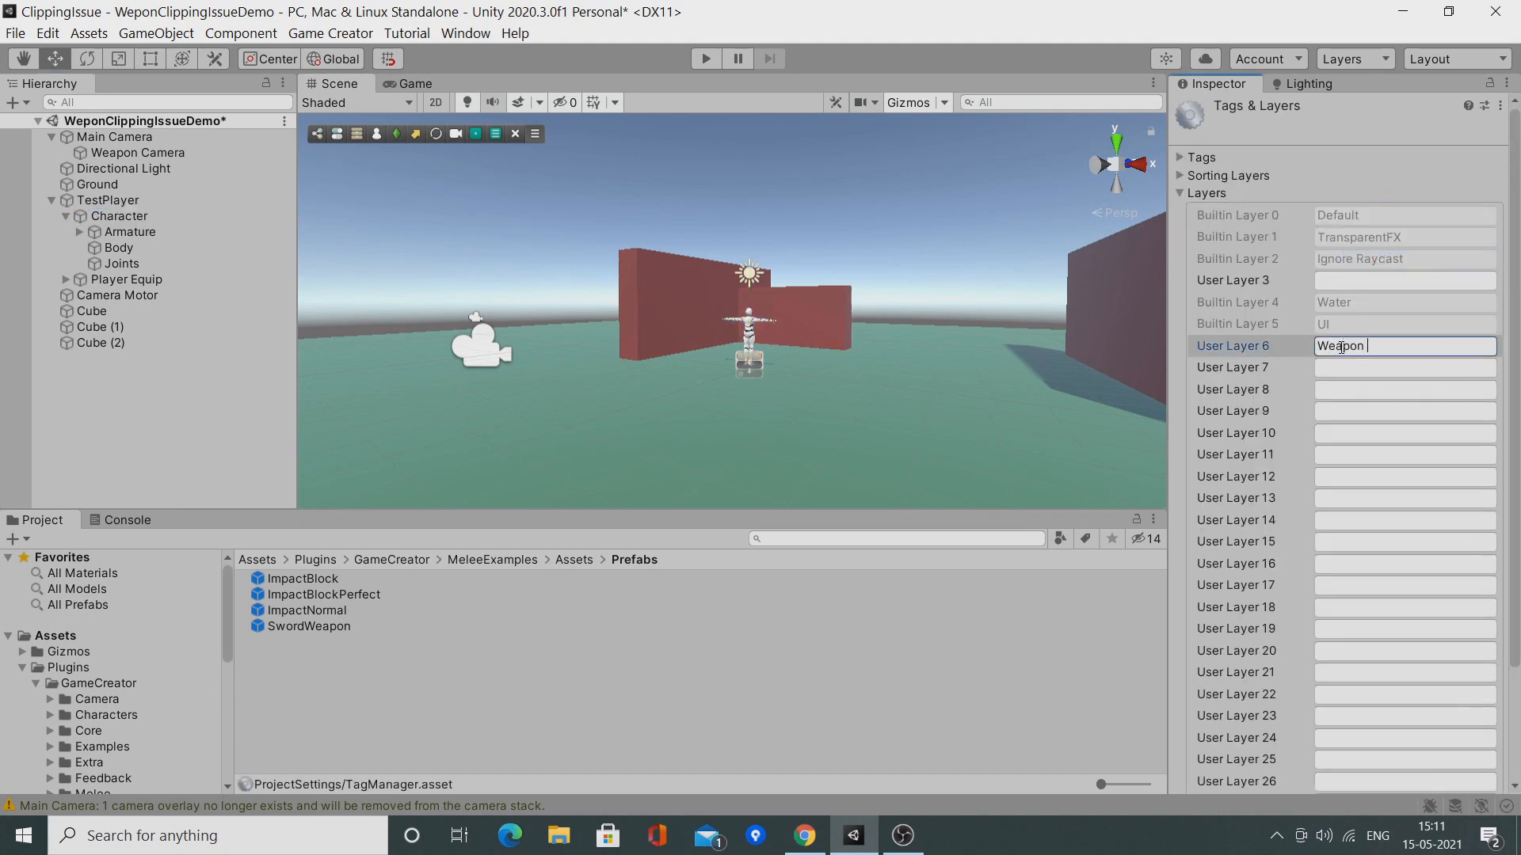
type(" Lay")
Assign the Character object and all its children to Weapon Layer.
left_click(162, 217)
left_click(1446, 135)
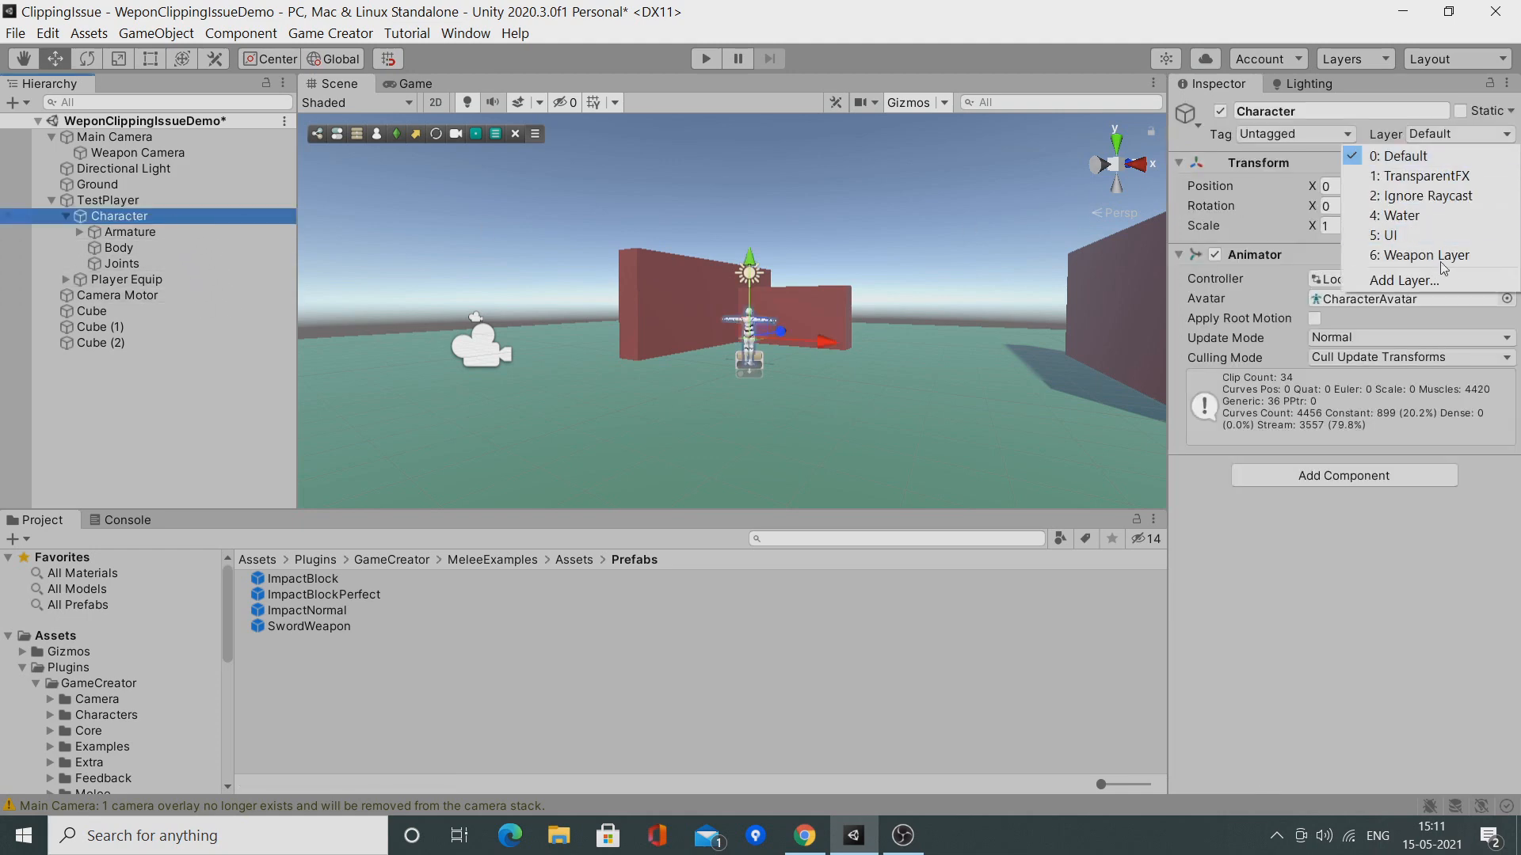
left_click(1438, 255)
left_click(717, 452)
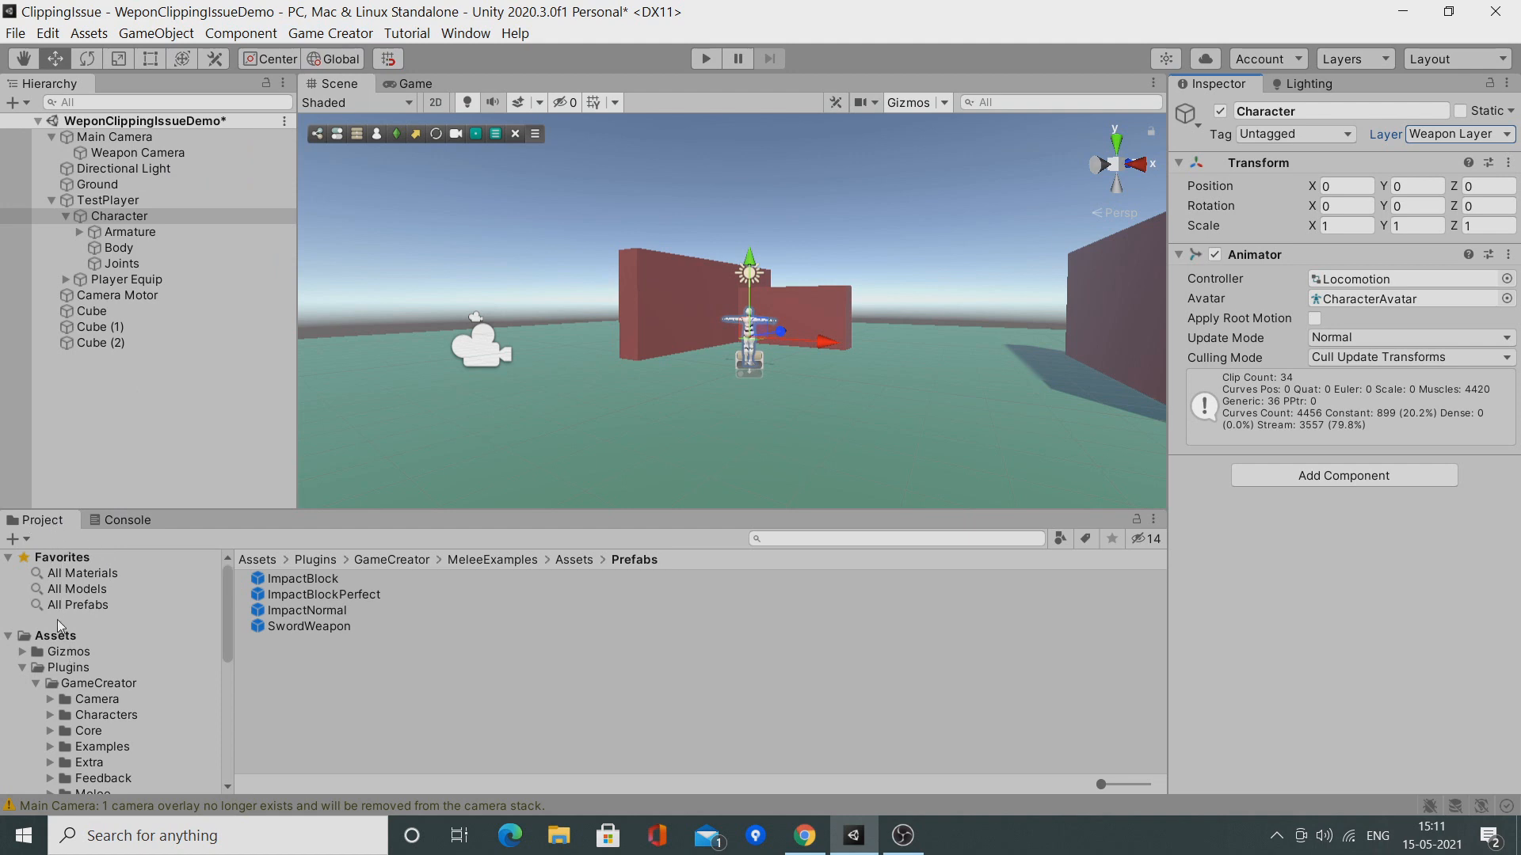
Assign the SwordWeapon prefab in the MeleeExamples Prefabs folder and all its children to Weapon Layer.
scroll(62, 641, "down", 2)
scroll(59, 635, "down", 2)
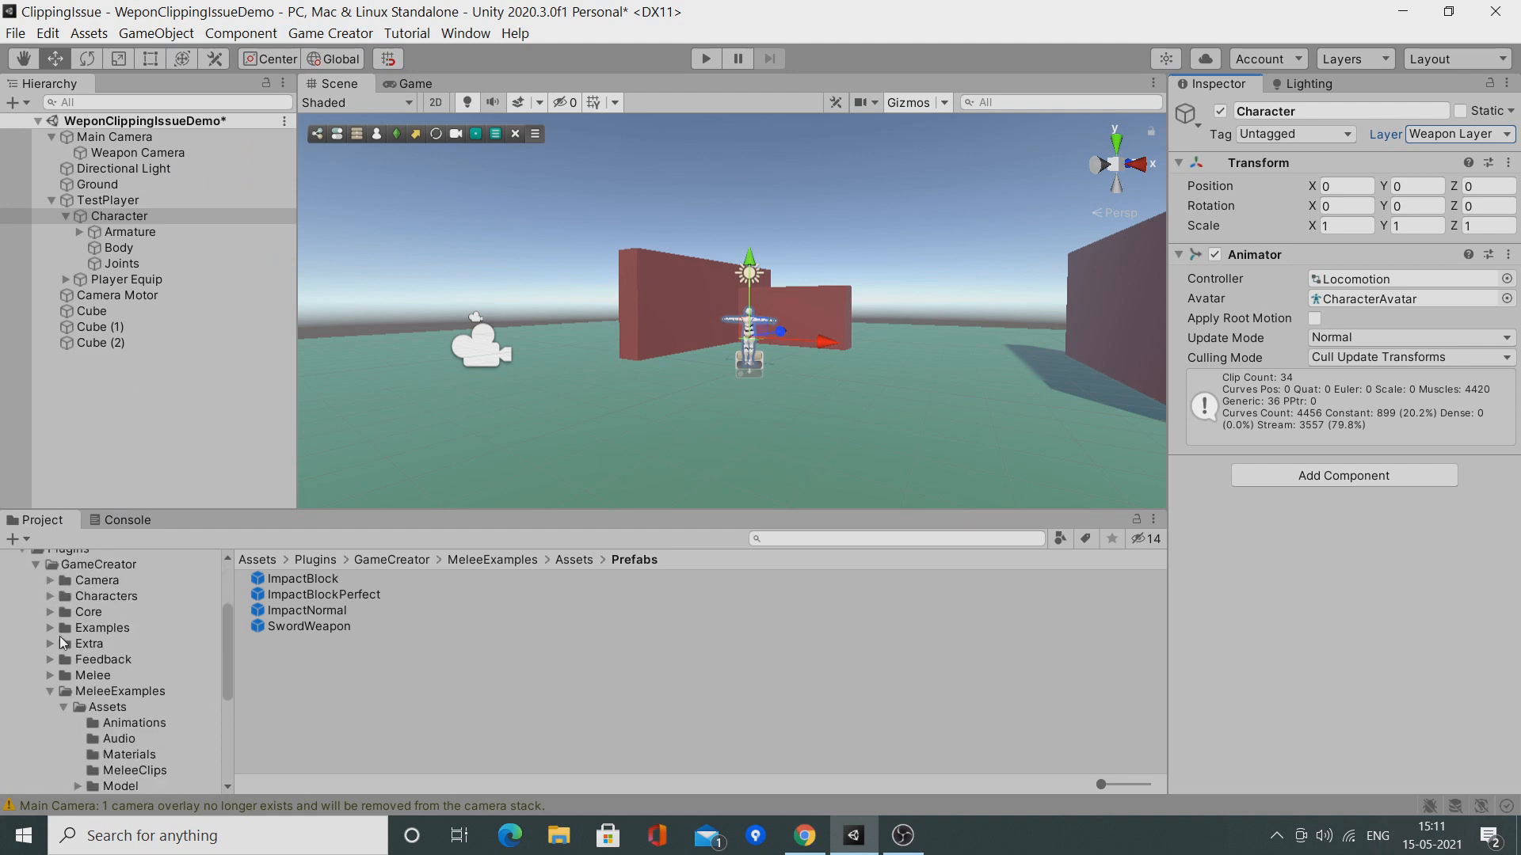
scroll(60, 638, "down", 2)
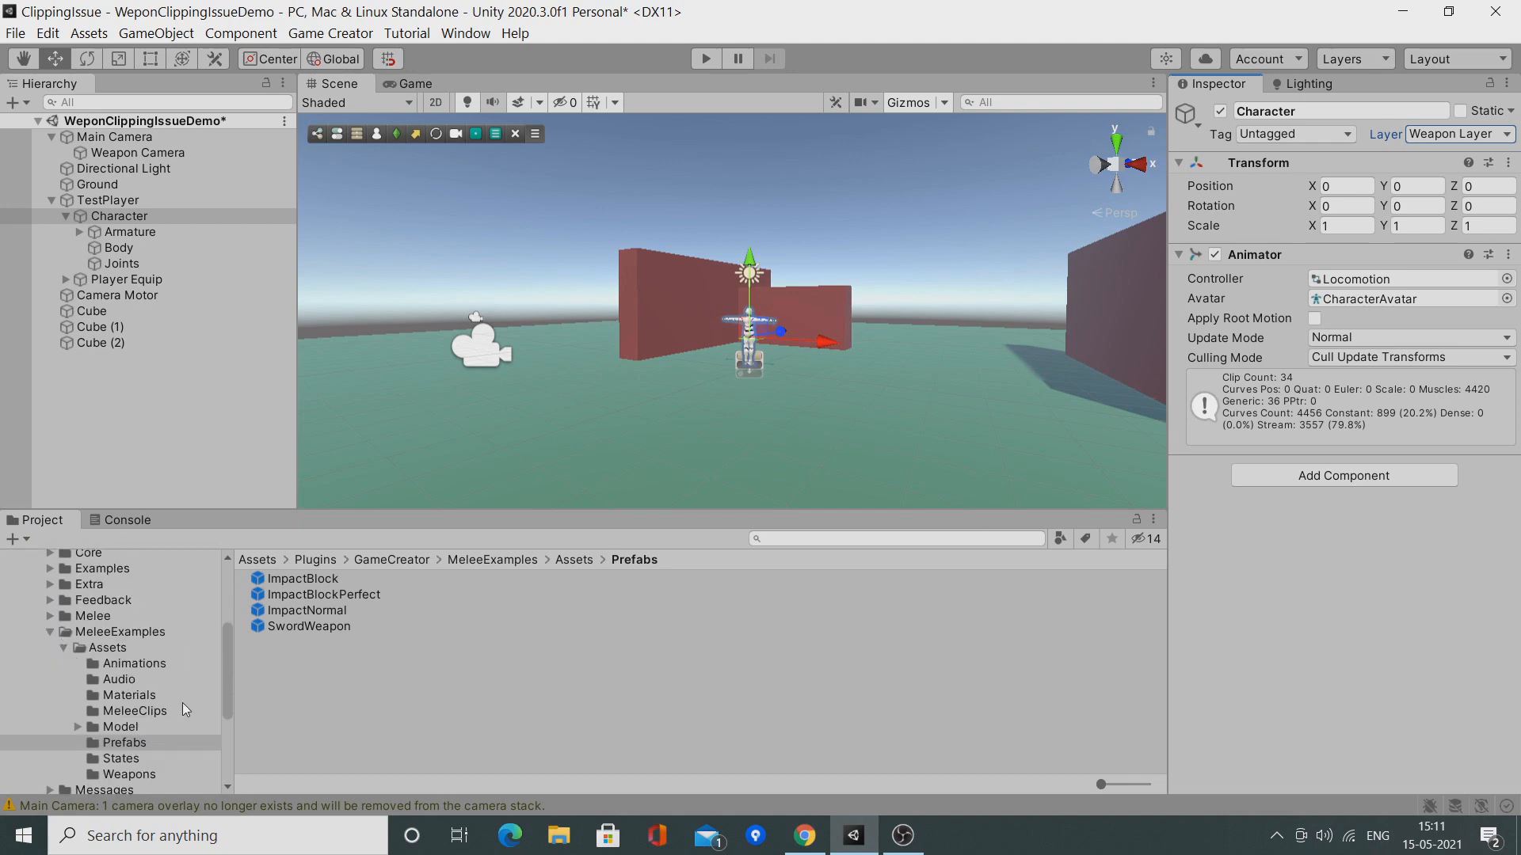
left_click(293, 626)
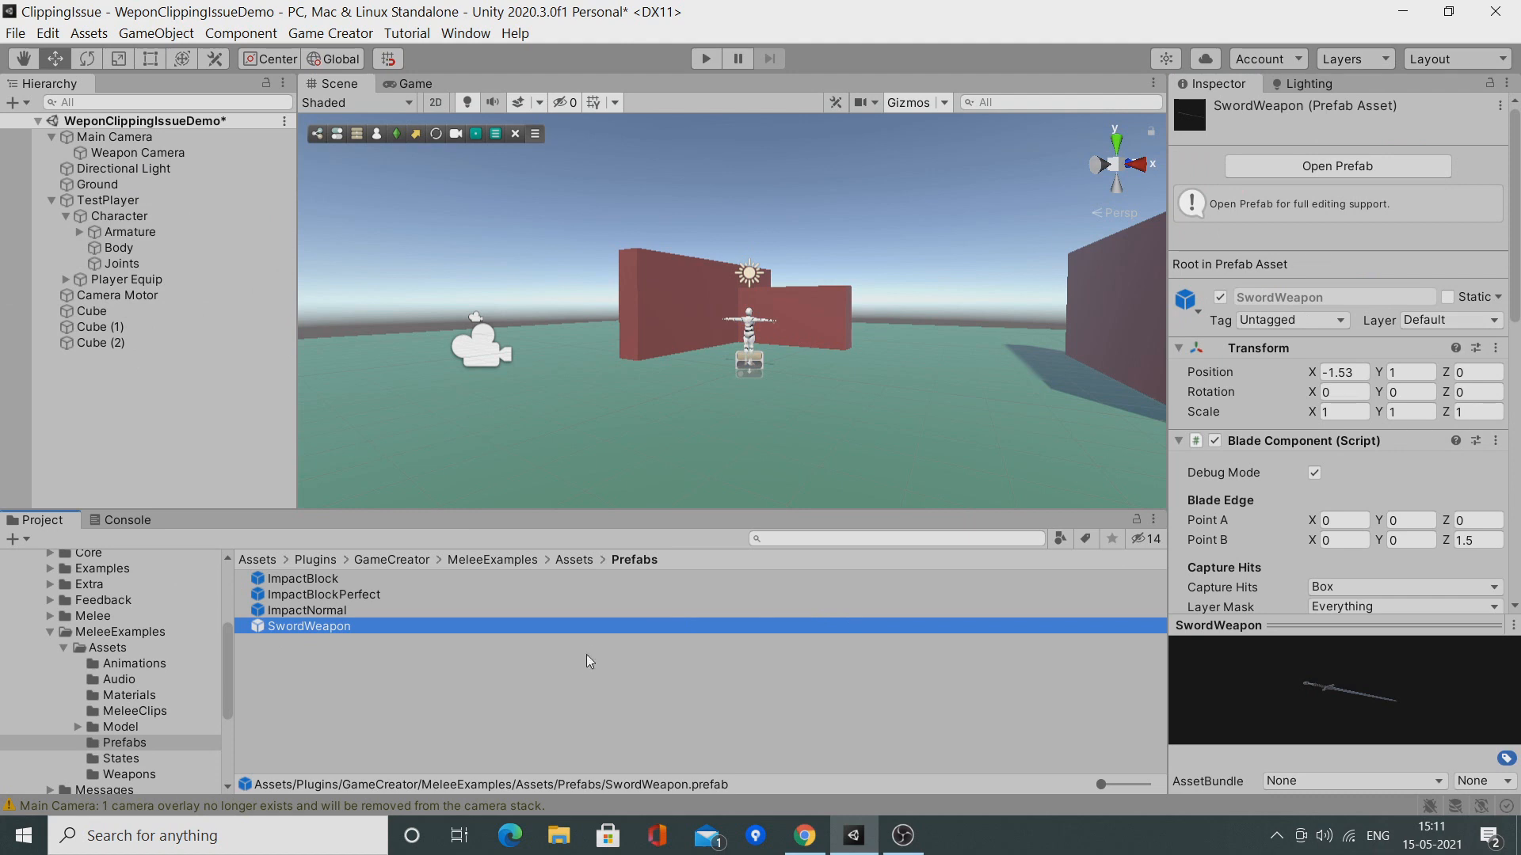
left_click(1447, 320)
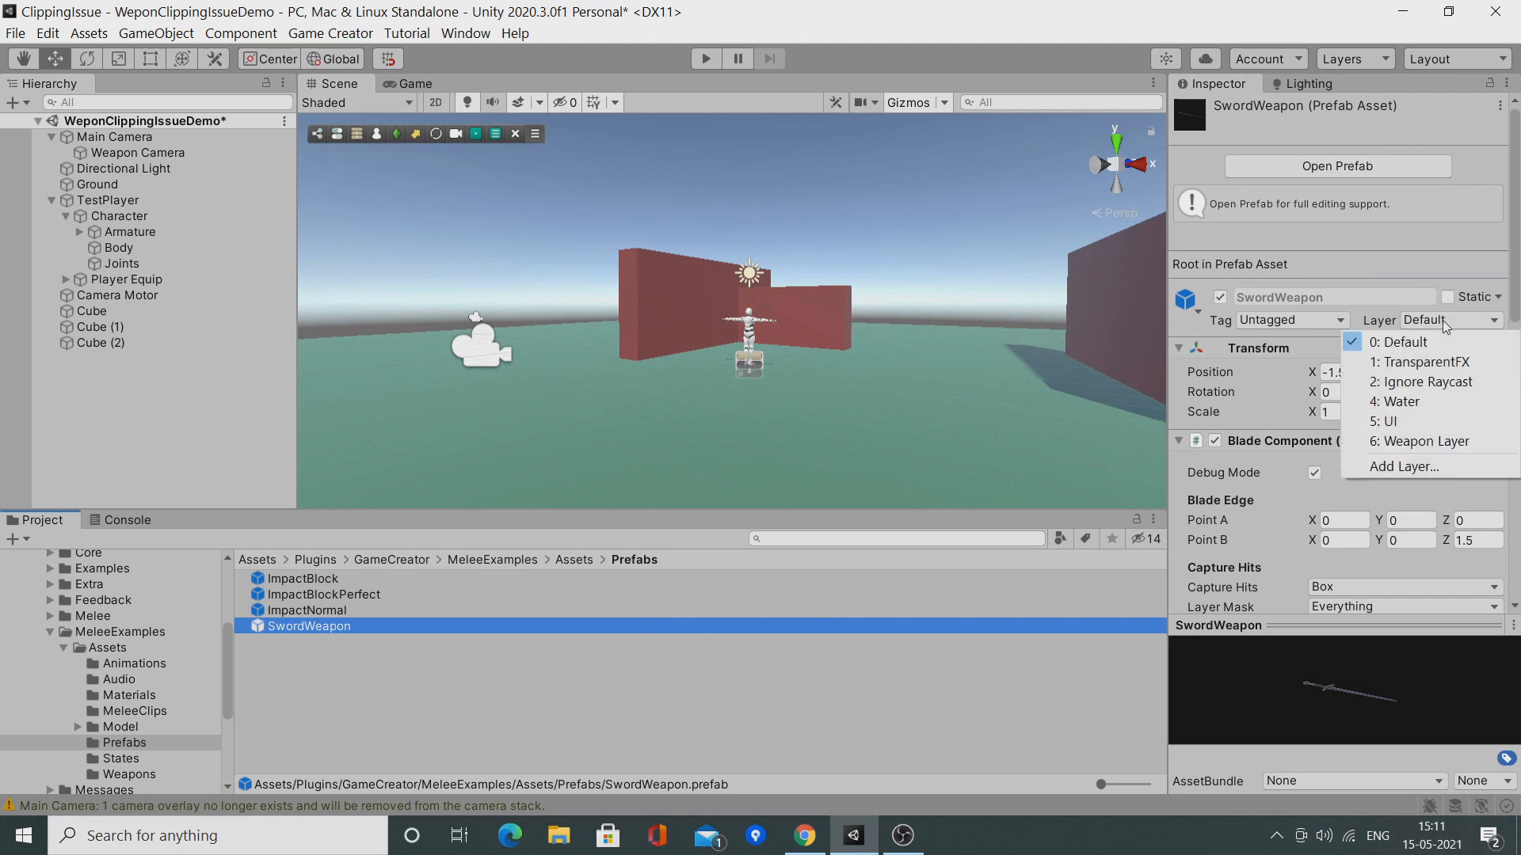
left_click(1440, 443)
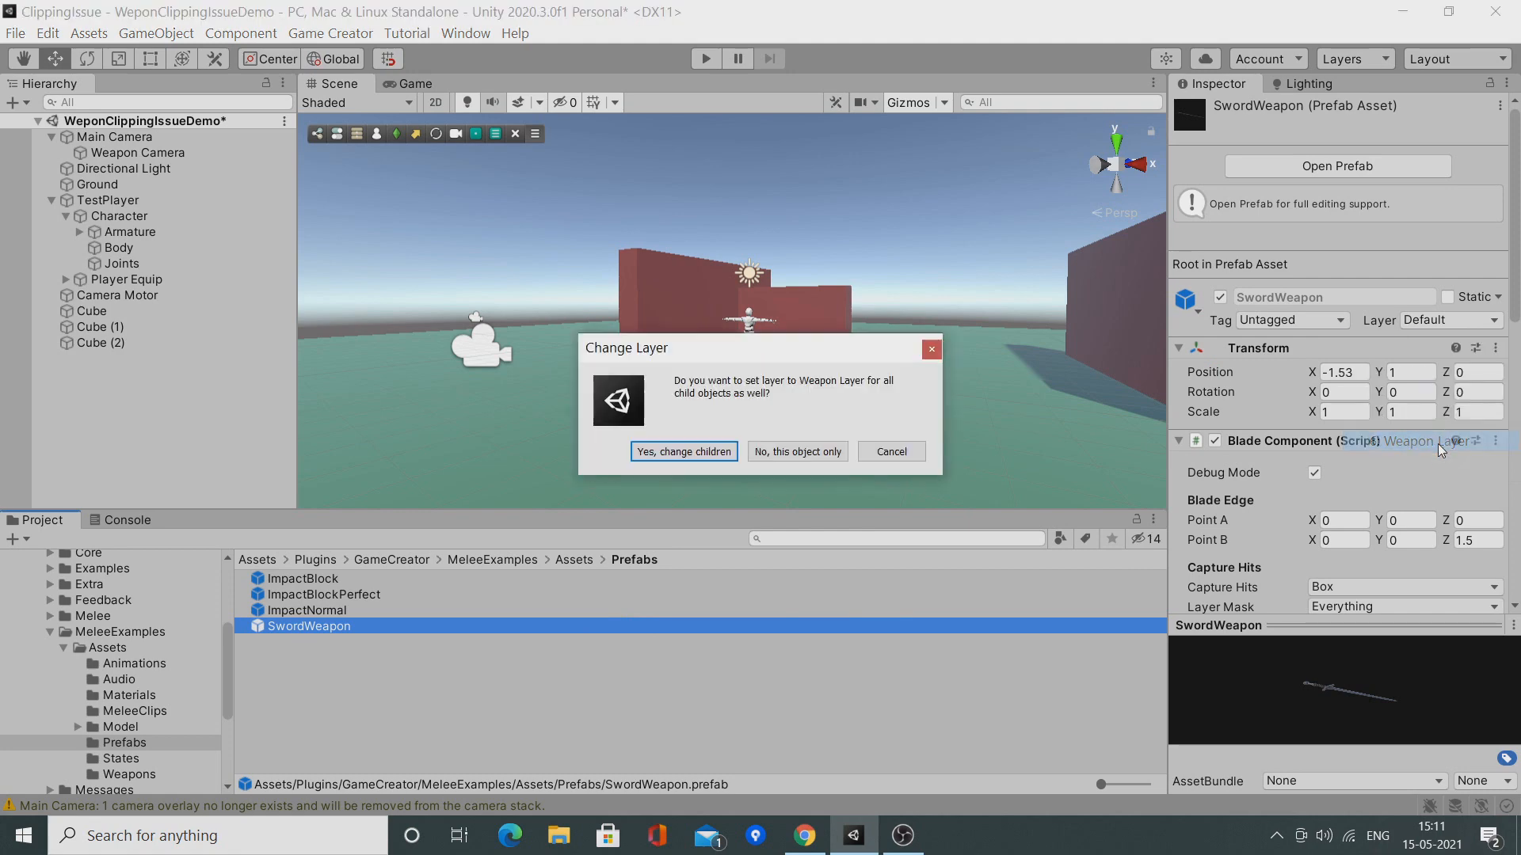
left_click(684, 451)
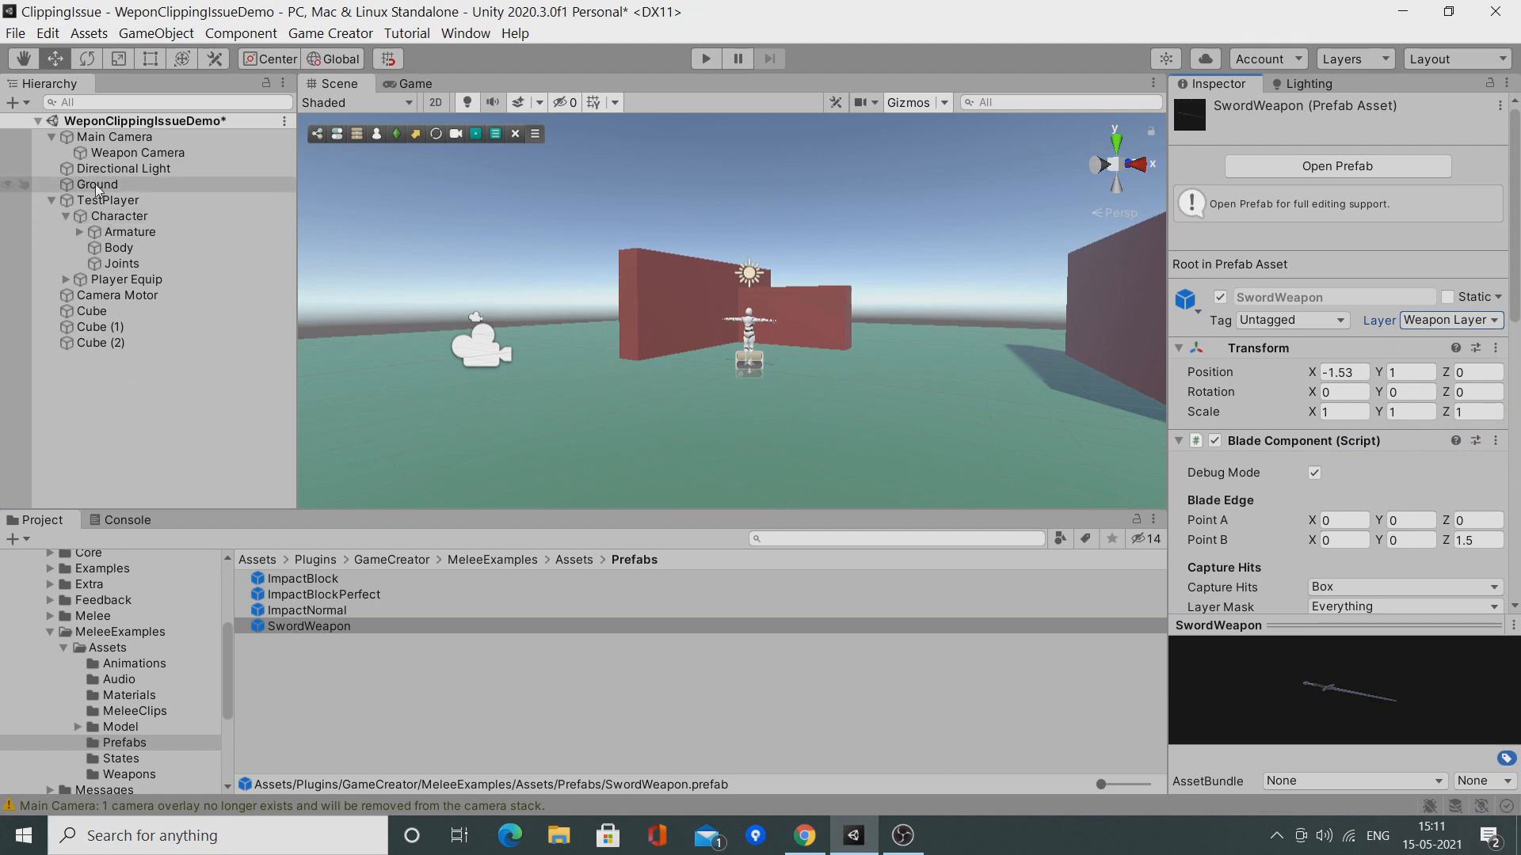
Set the Weapon Camera's render type to Overlay.
left_click(116, 221)
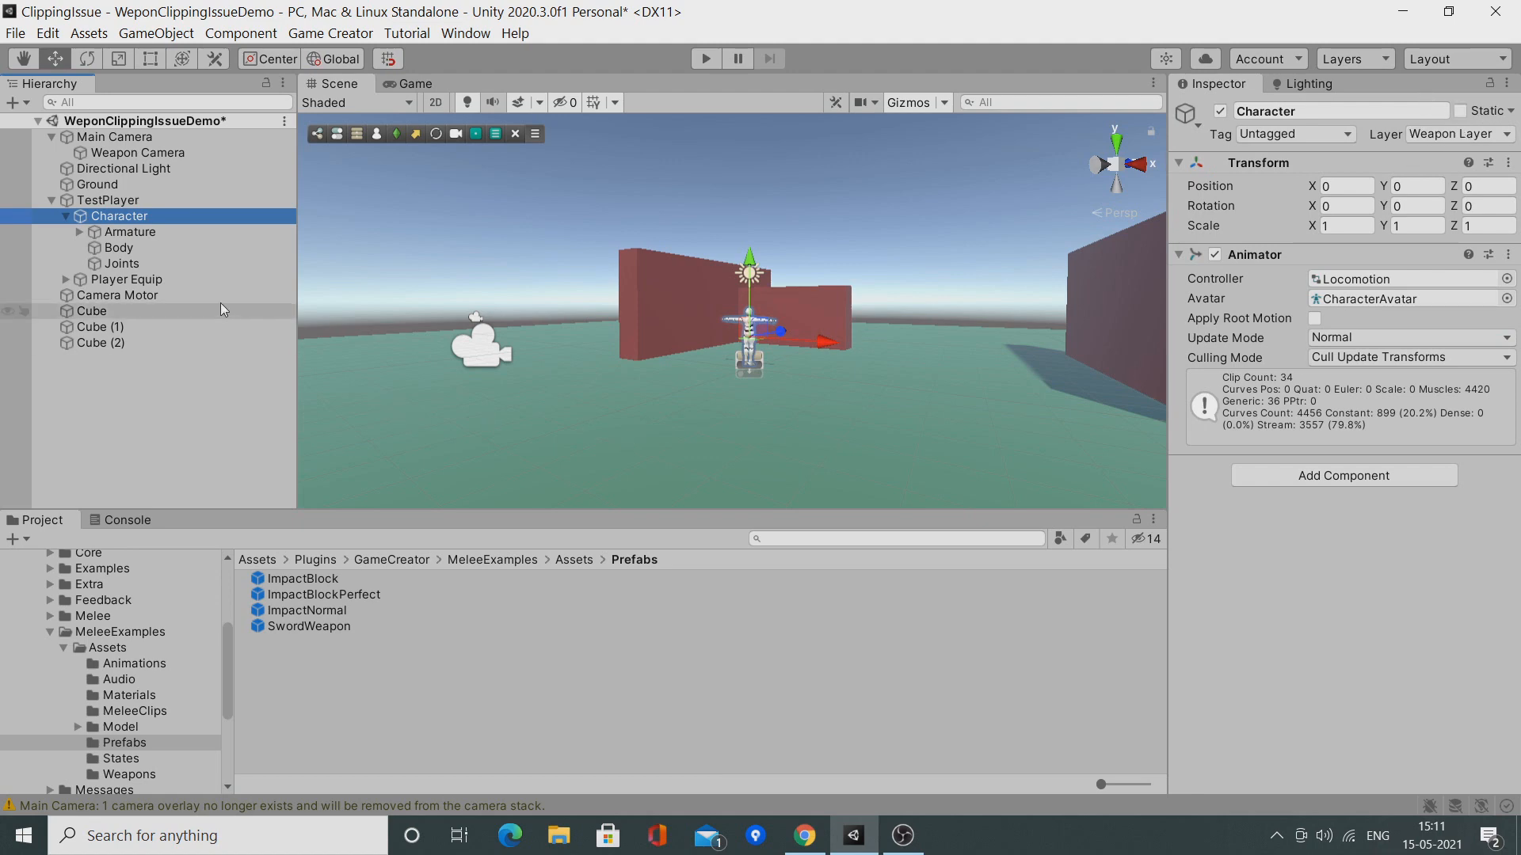
left_click(99, 155)
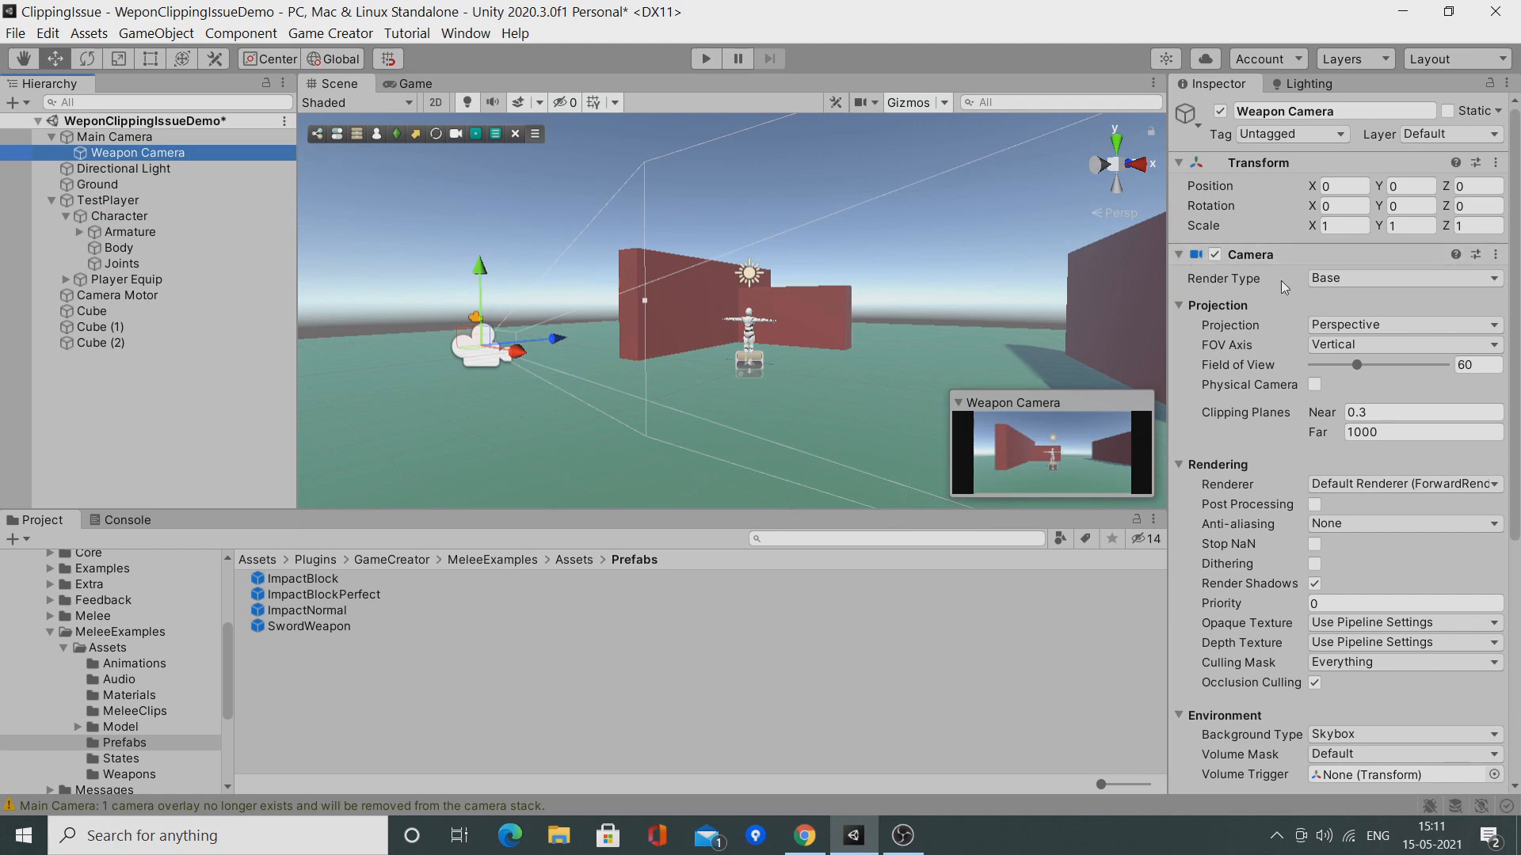
left_click(1339, 282)
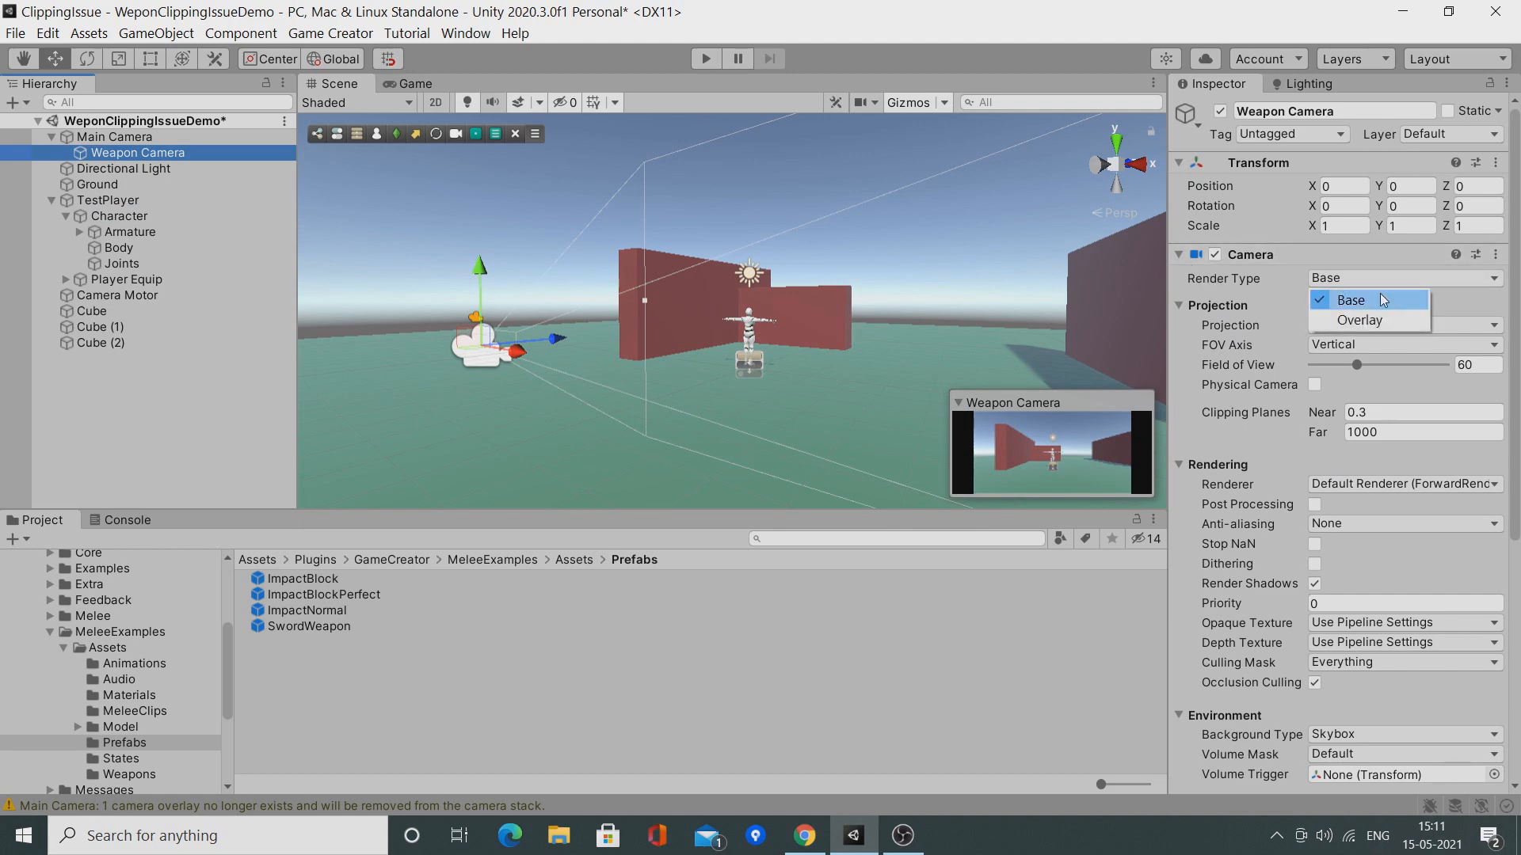
left_click(1359, 320)
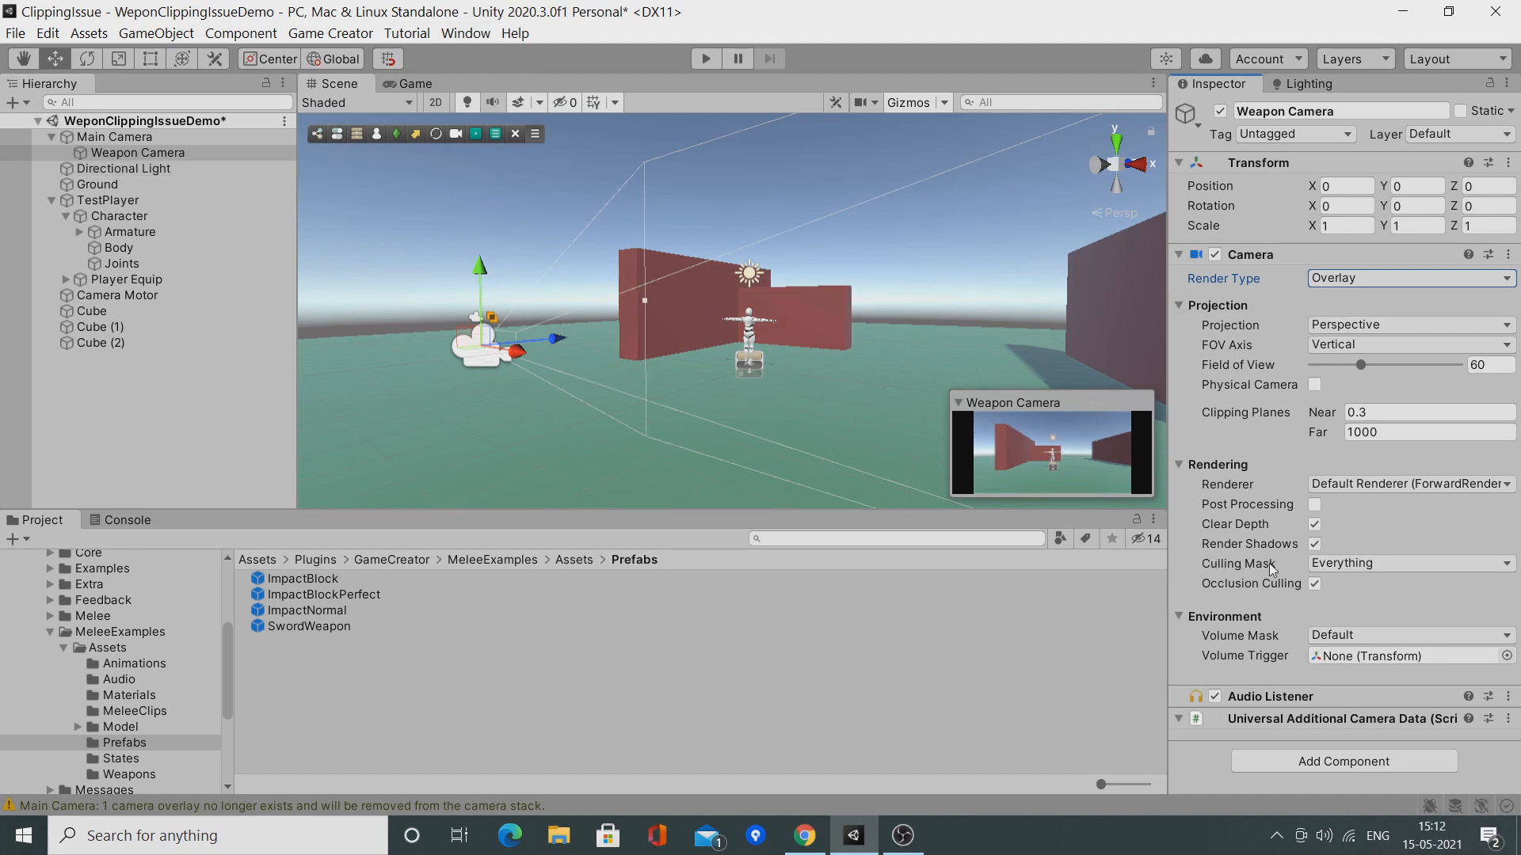
Restrict the Weapon Camera's culling mask to Weapon Layer only by clearing all layers and enabling that one.
left_click(1322, 564)
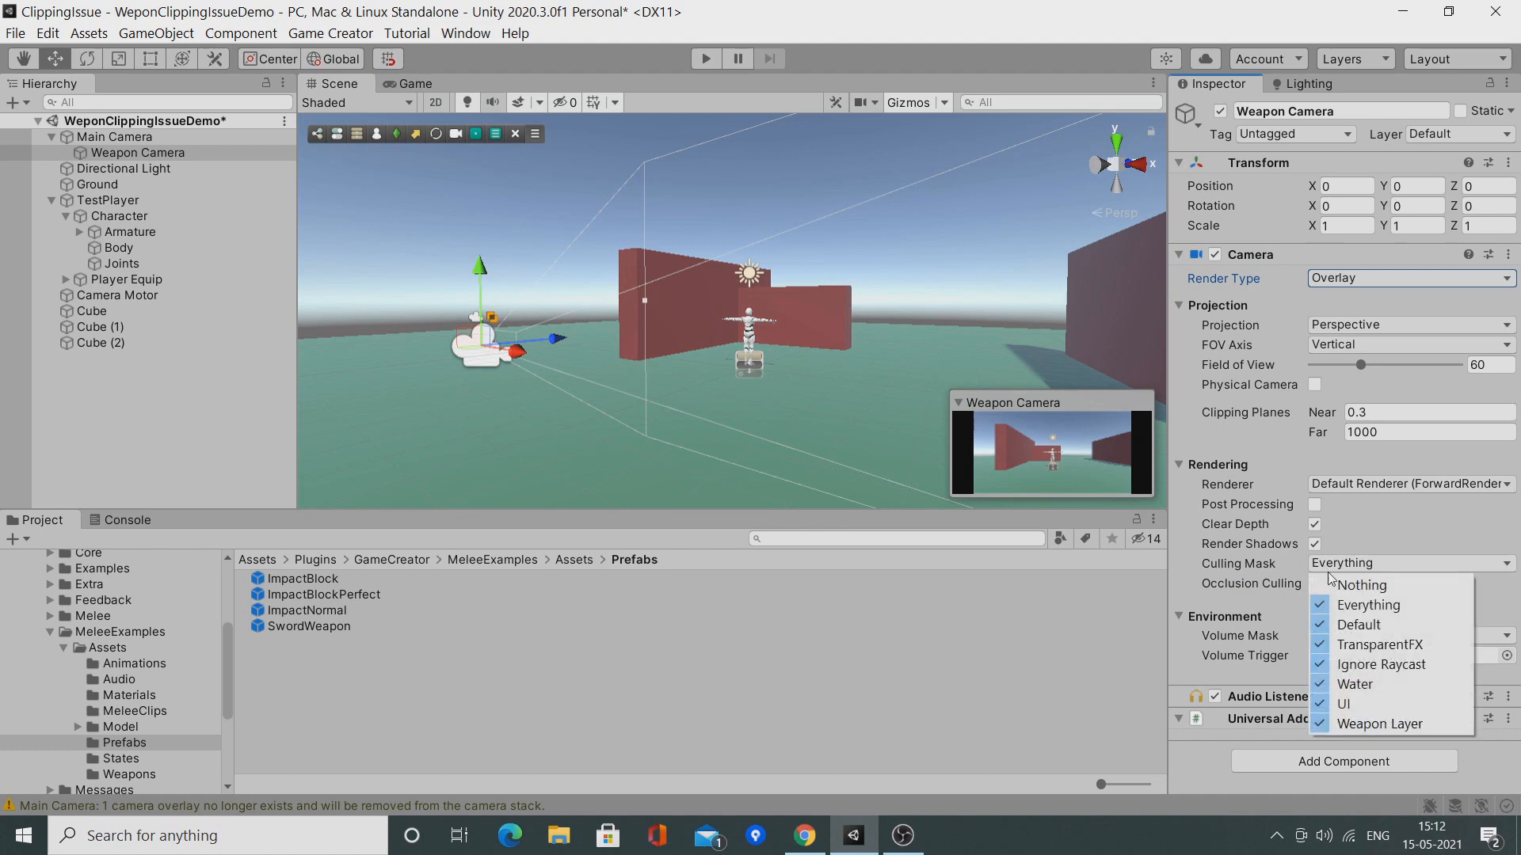
left_click(1346, 586)
left_click(1343, 564)
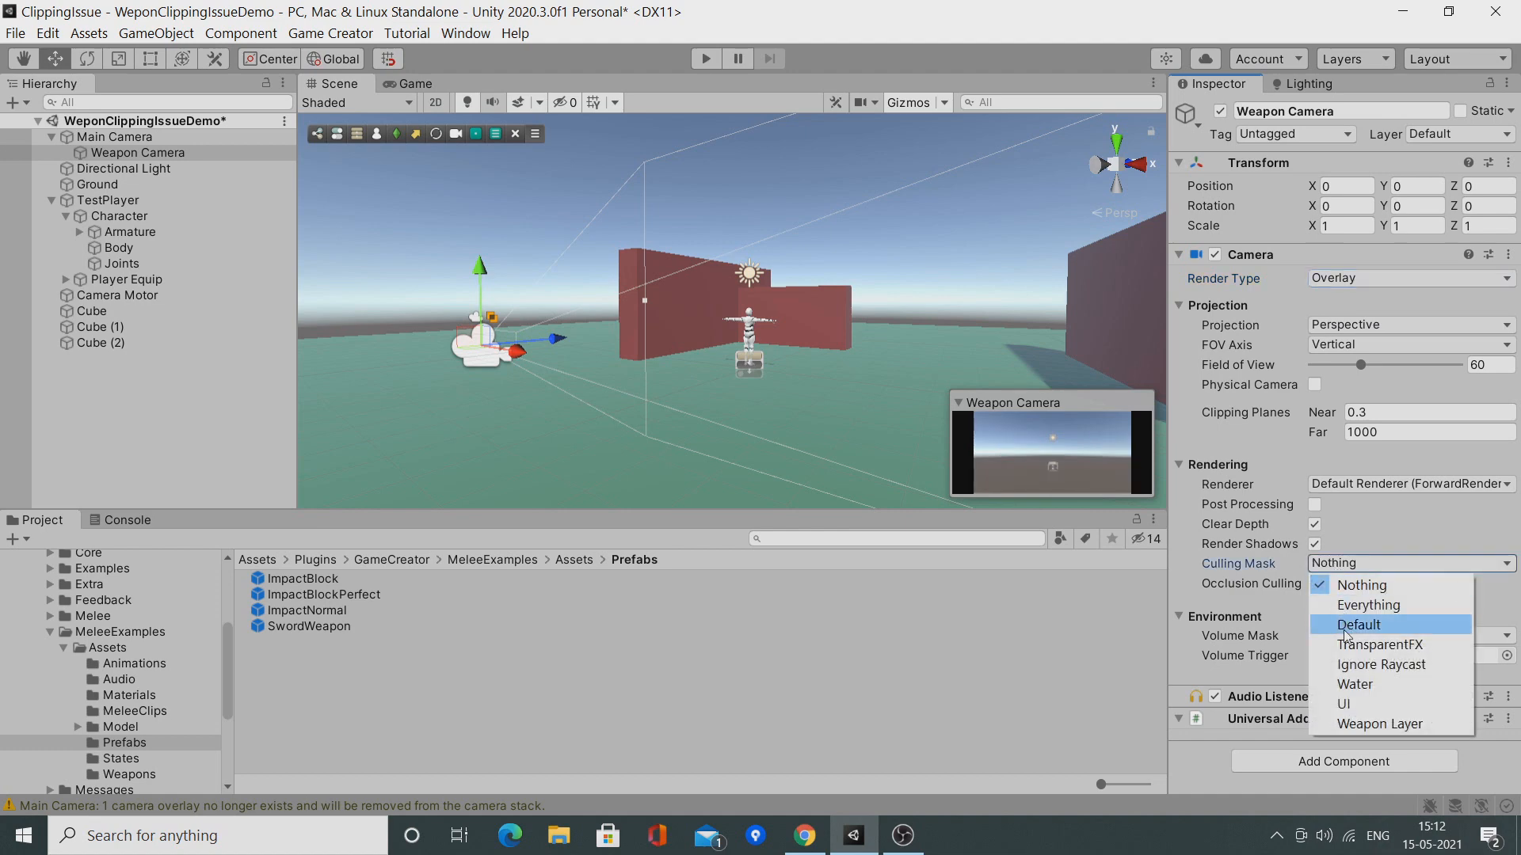
left_click(1347, 724)
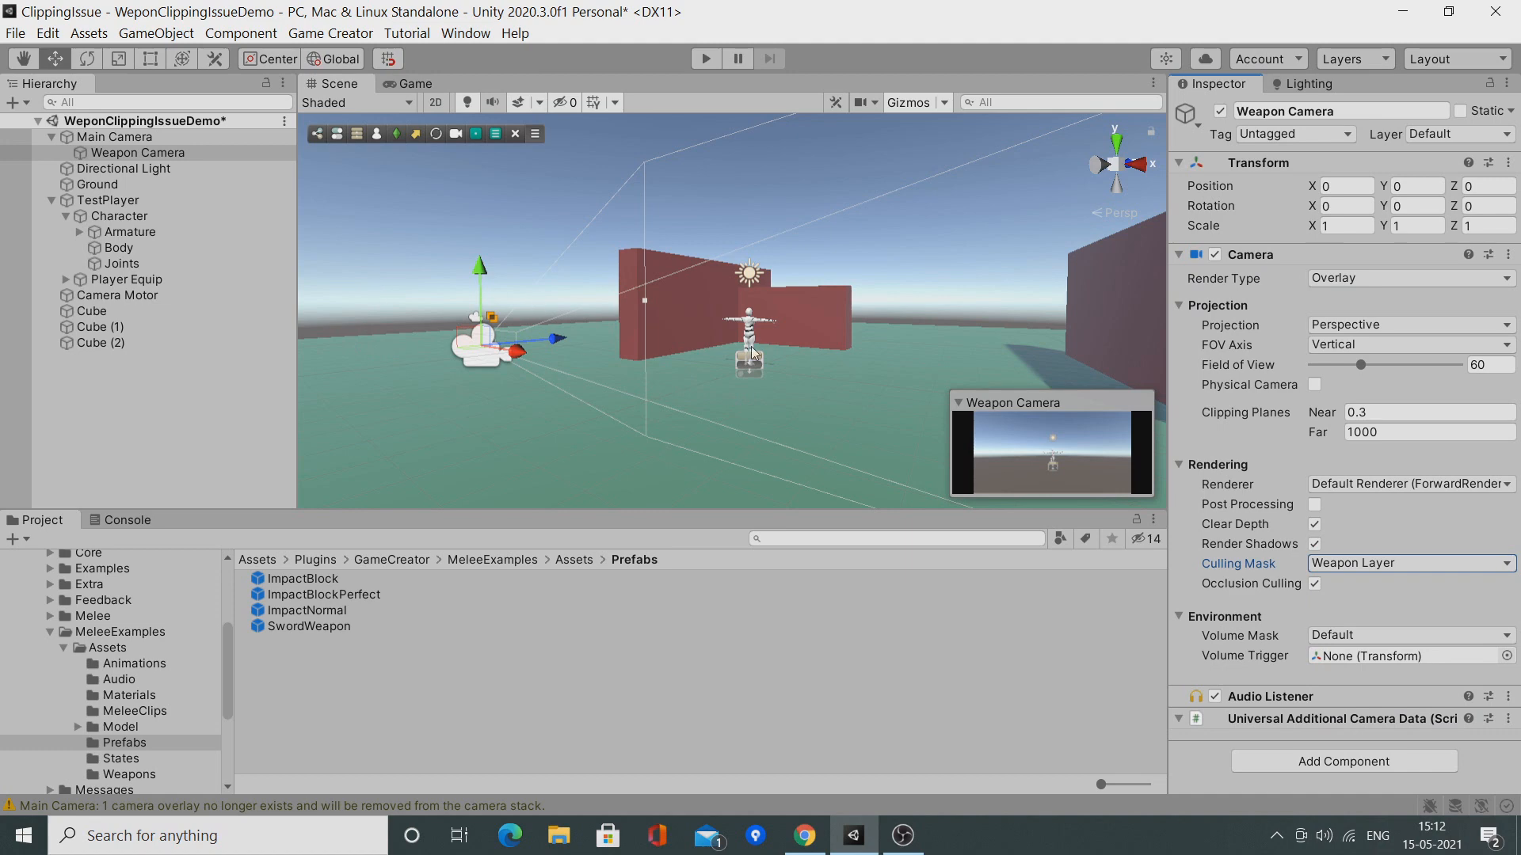
scroll(751, 326, "up", 2)
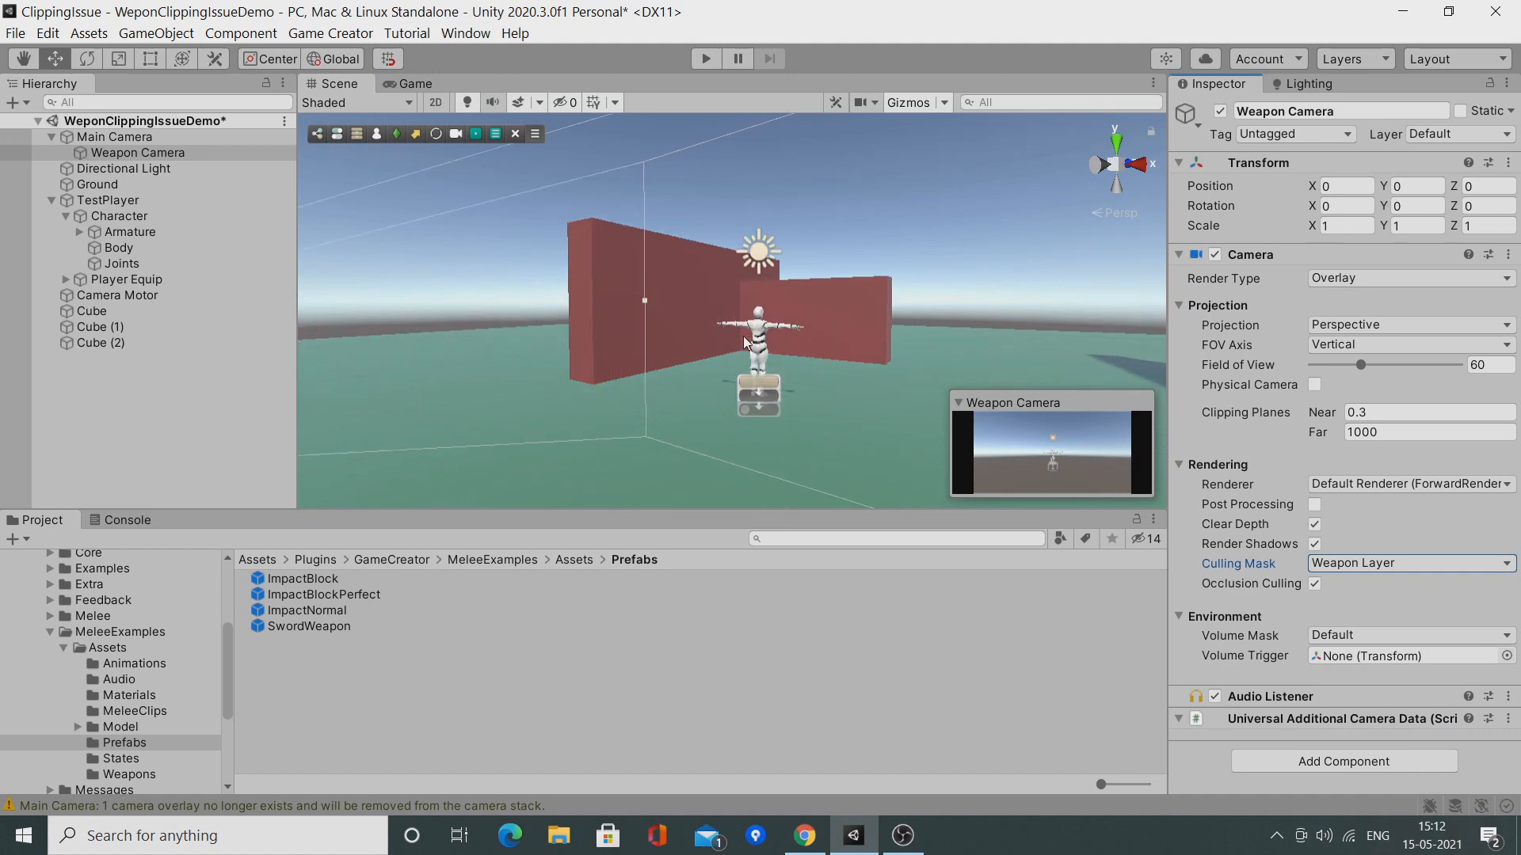
scroll(744, 342, "down", 2)
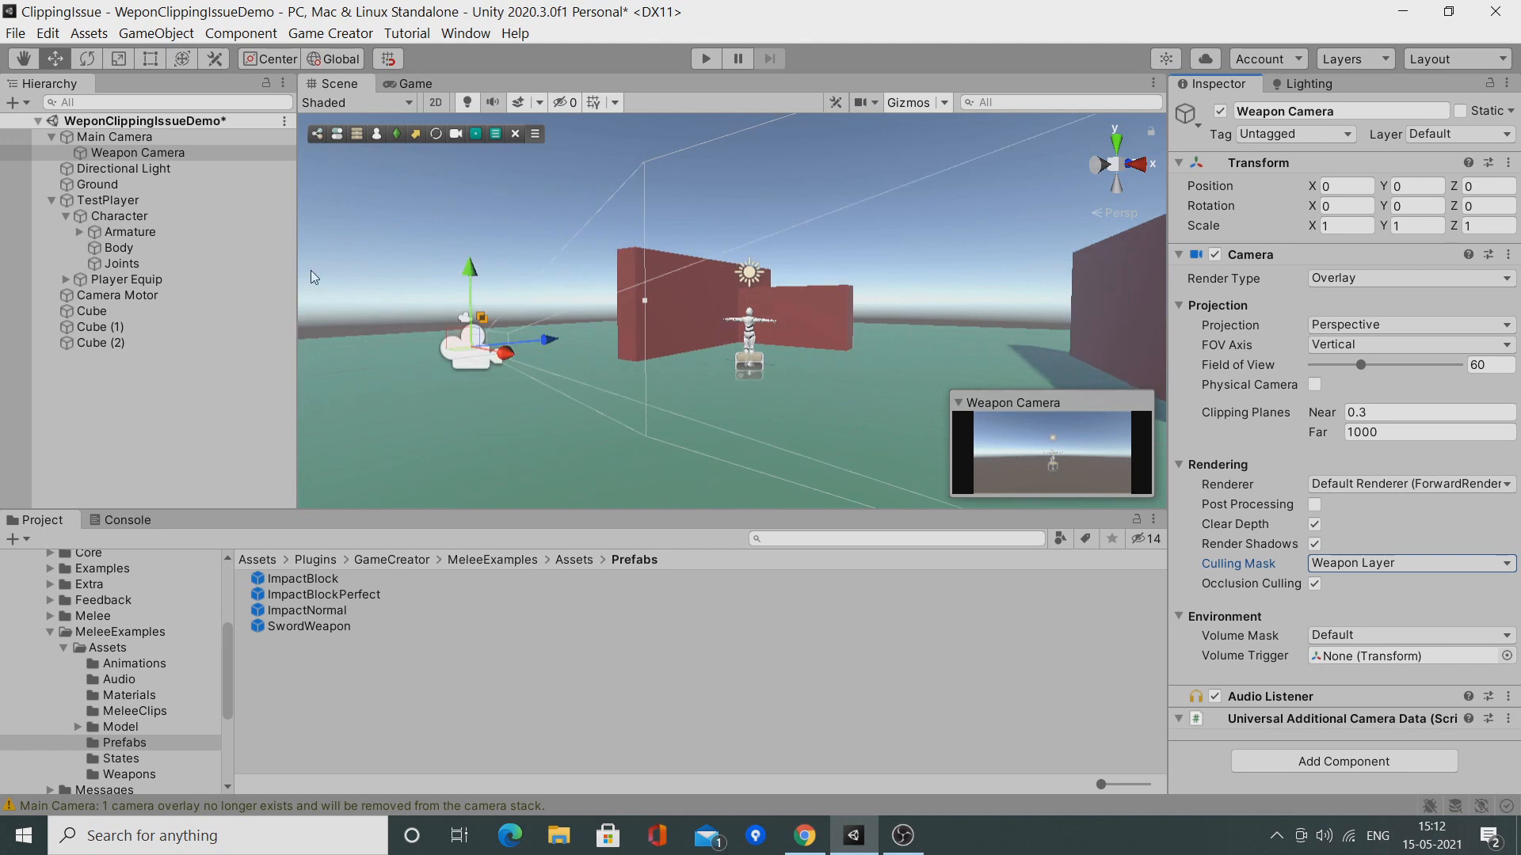
Exclude Weapon Layer from the Main Camera's culling mask, keeping all other layers enabled.
left_click(112, 138)
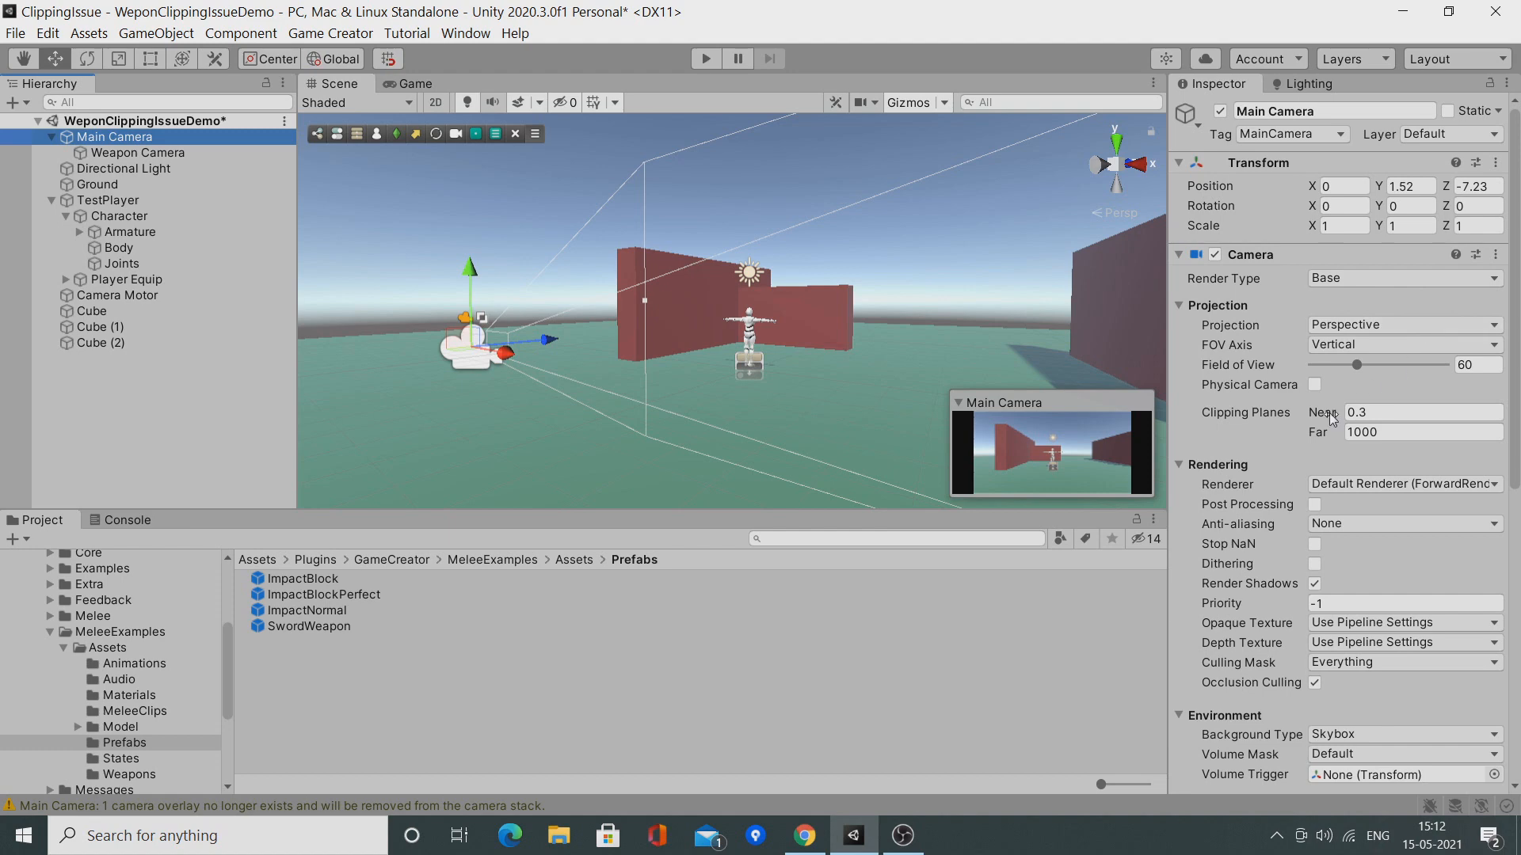
scroll(1333, 418, "down", 5)
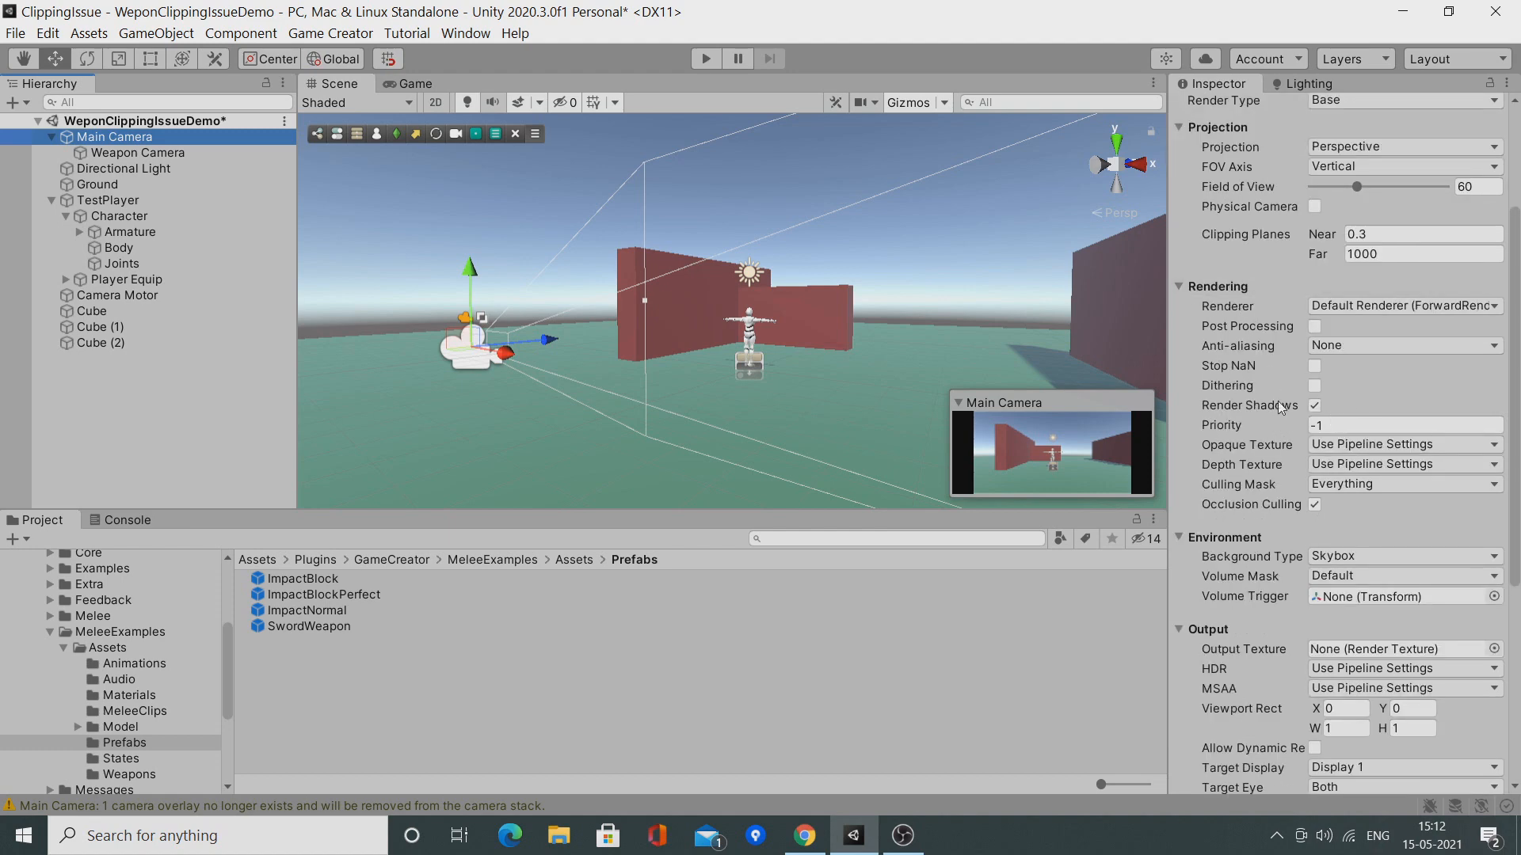
left_click(1374, 485)
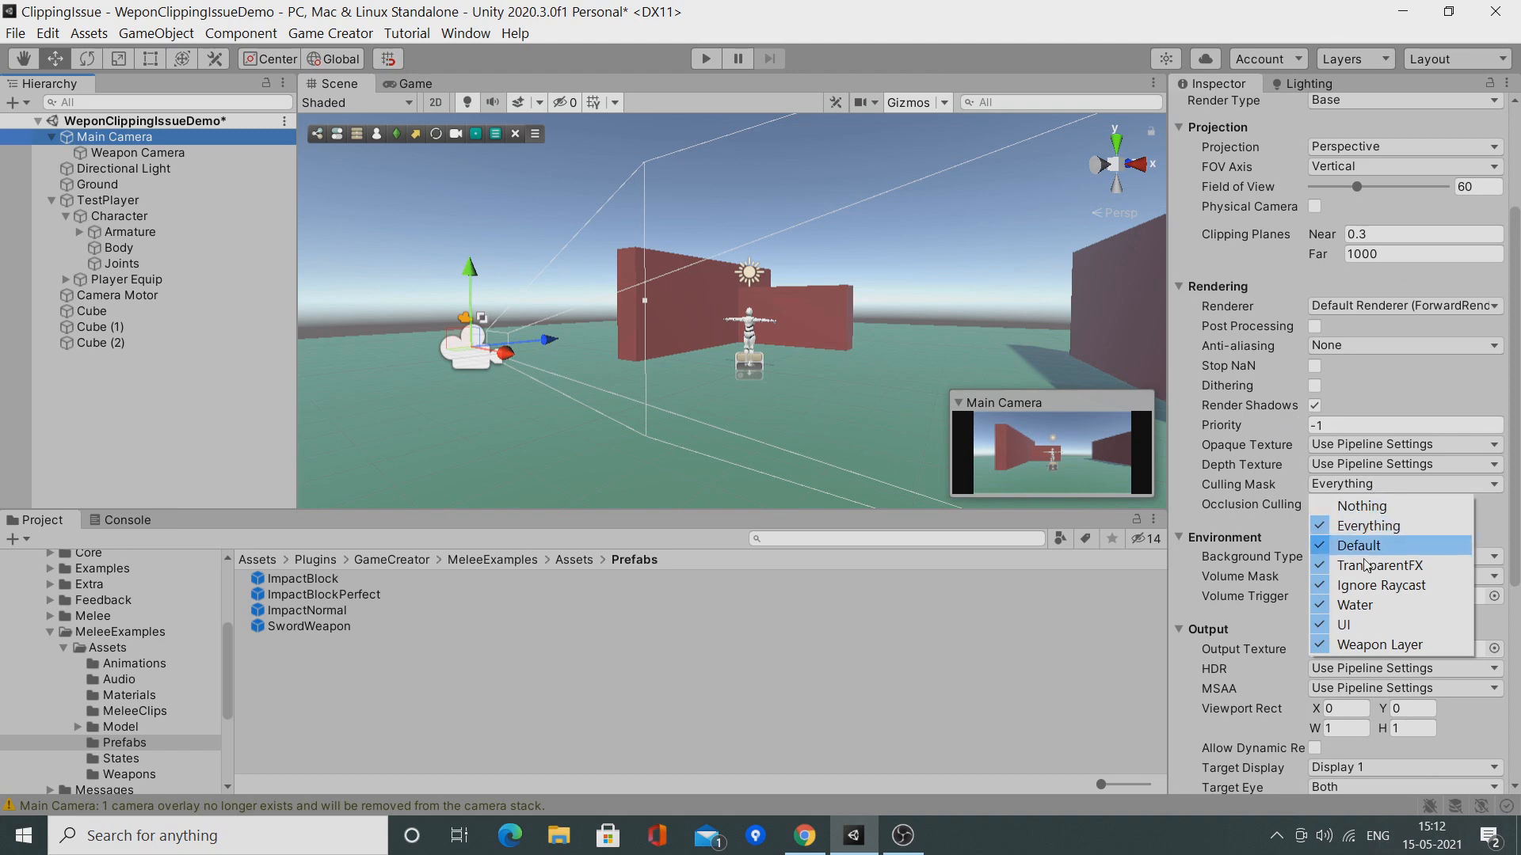
left_click(1370, 644)
left_click(1373, 485)
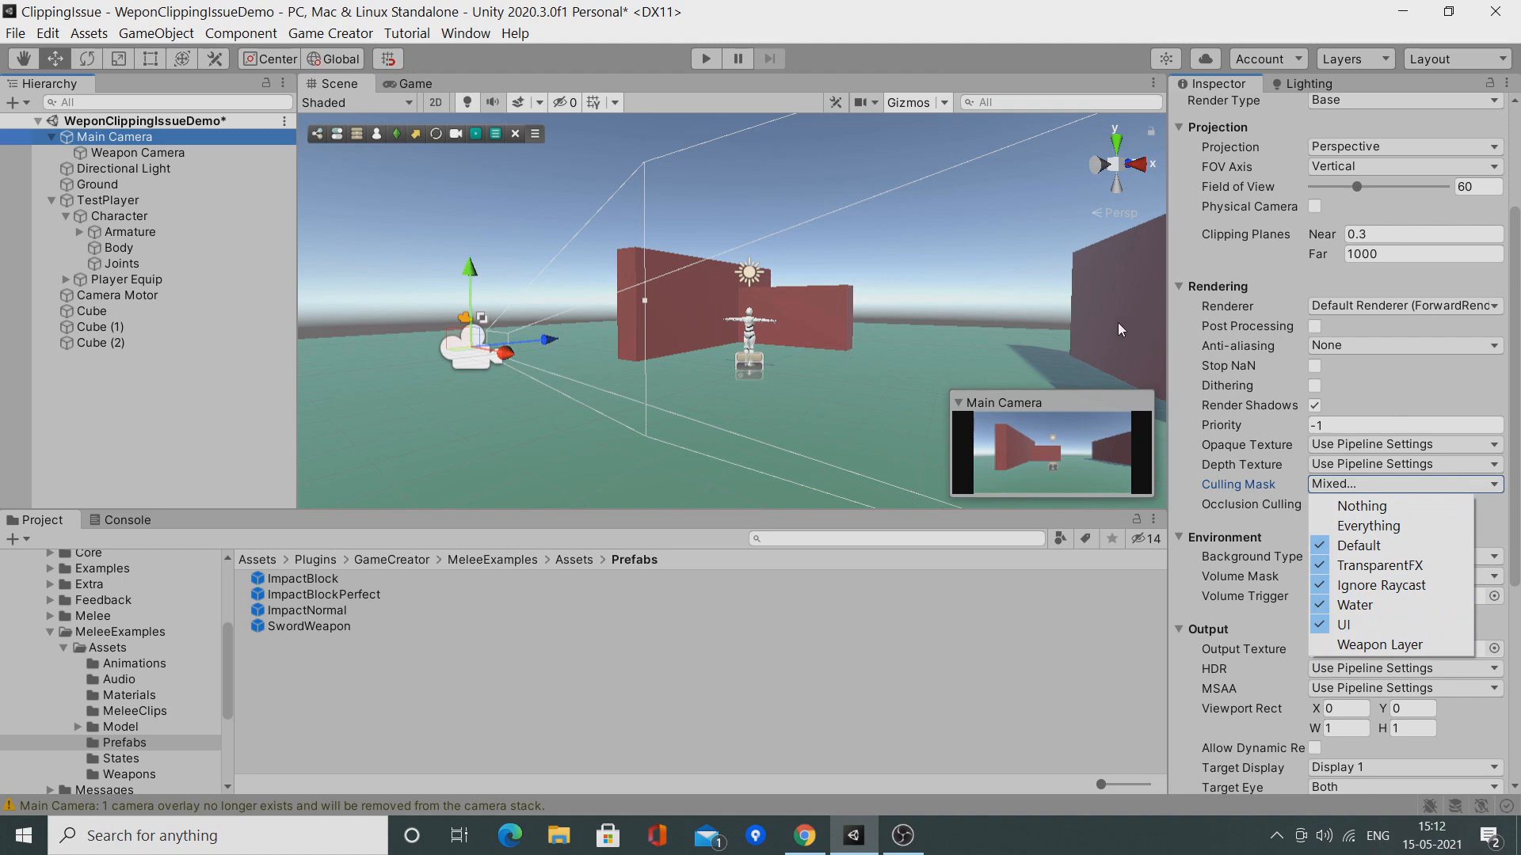
left_click(753, 342)
key("f")
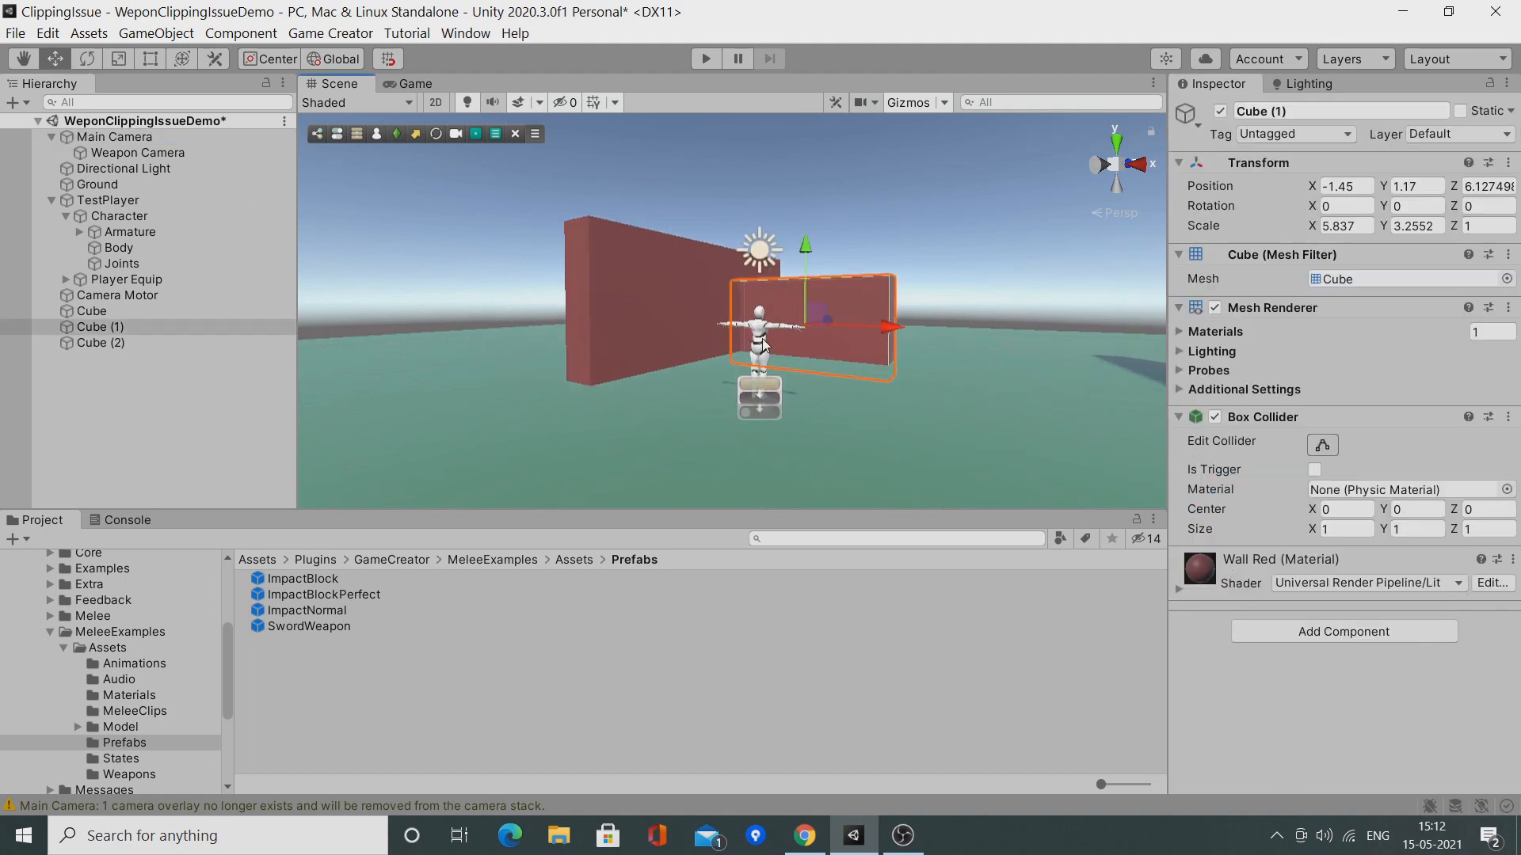
left_click(790, 390)
scroll(794, 376, "down", 3)
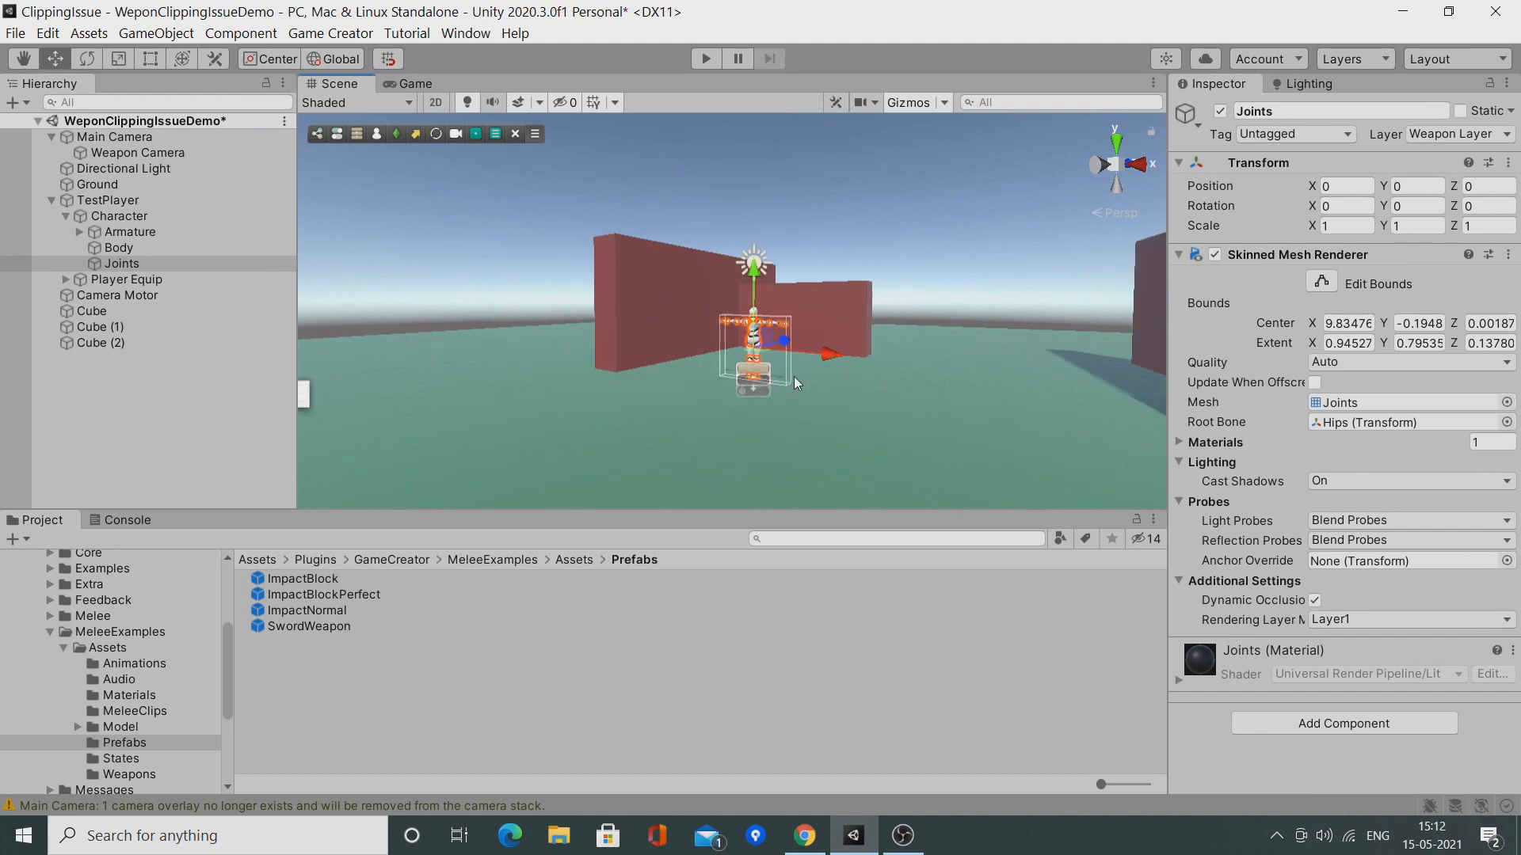
Add the Weapon Camera to the Main Camera's camera stack and save the scene.
left_click(140, 140)
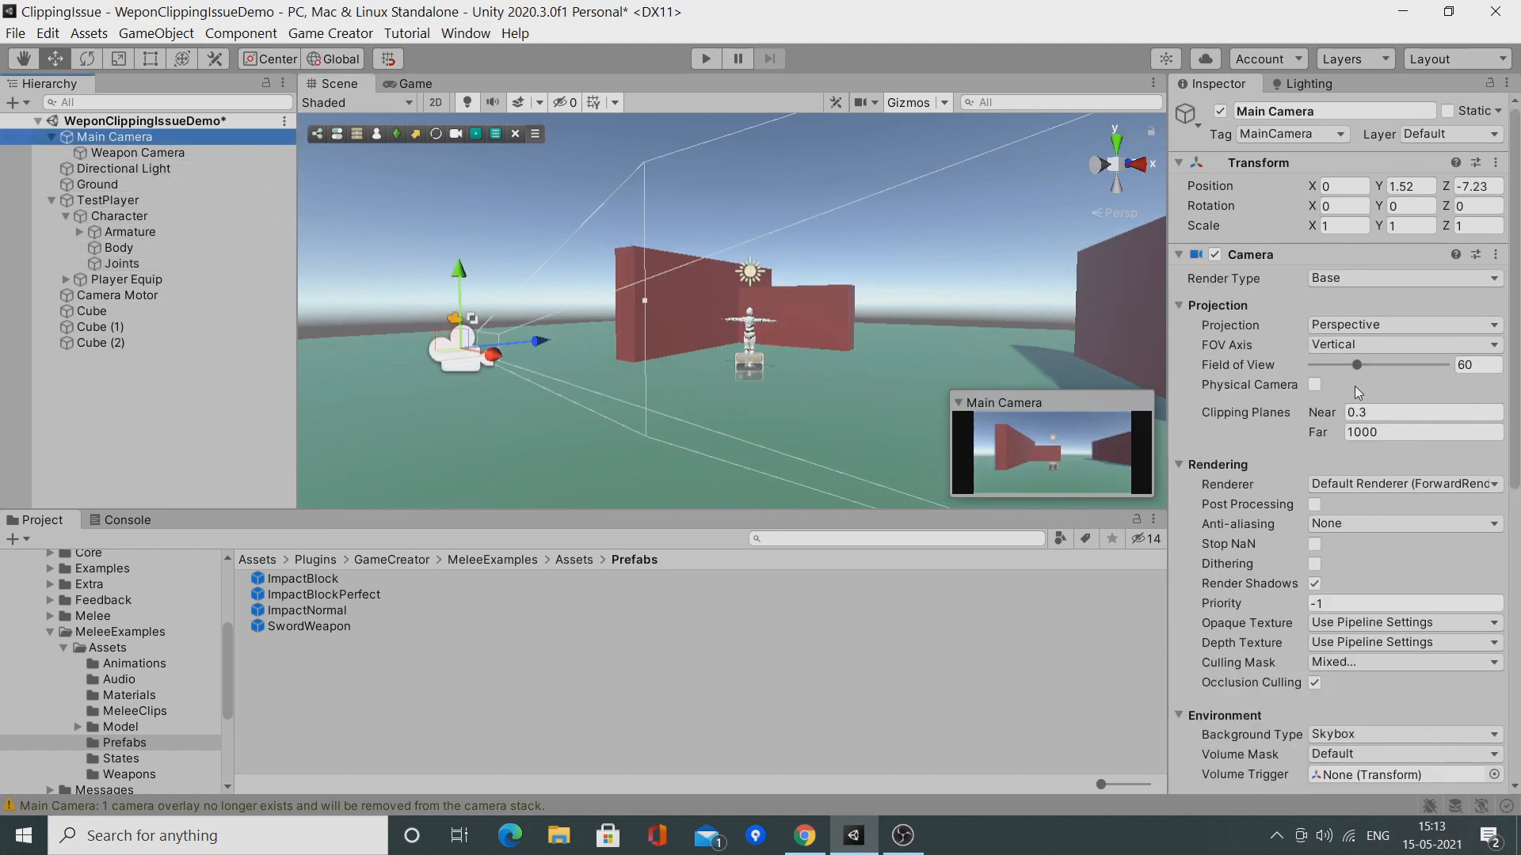
scroll(1354, 387, "down", 5)
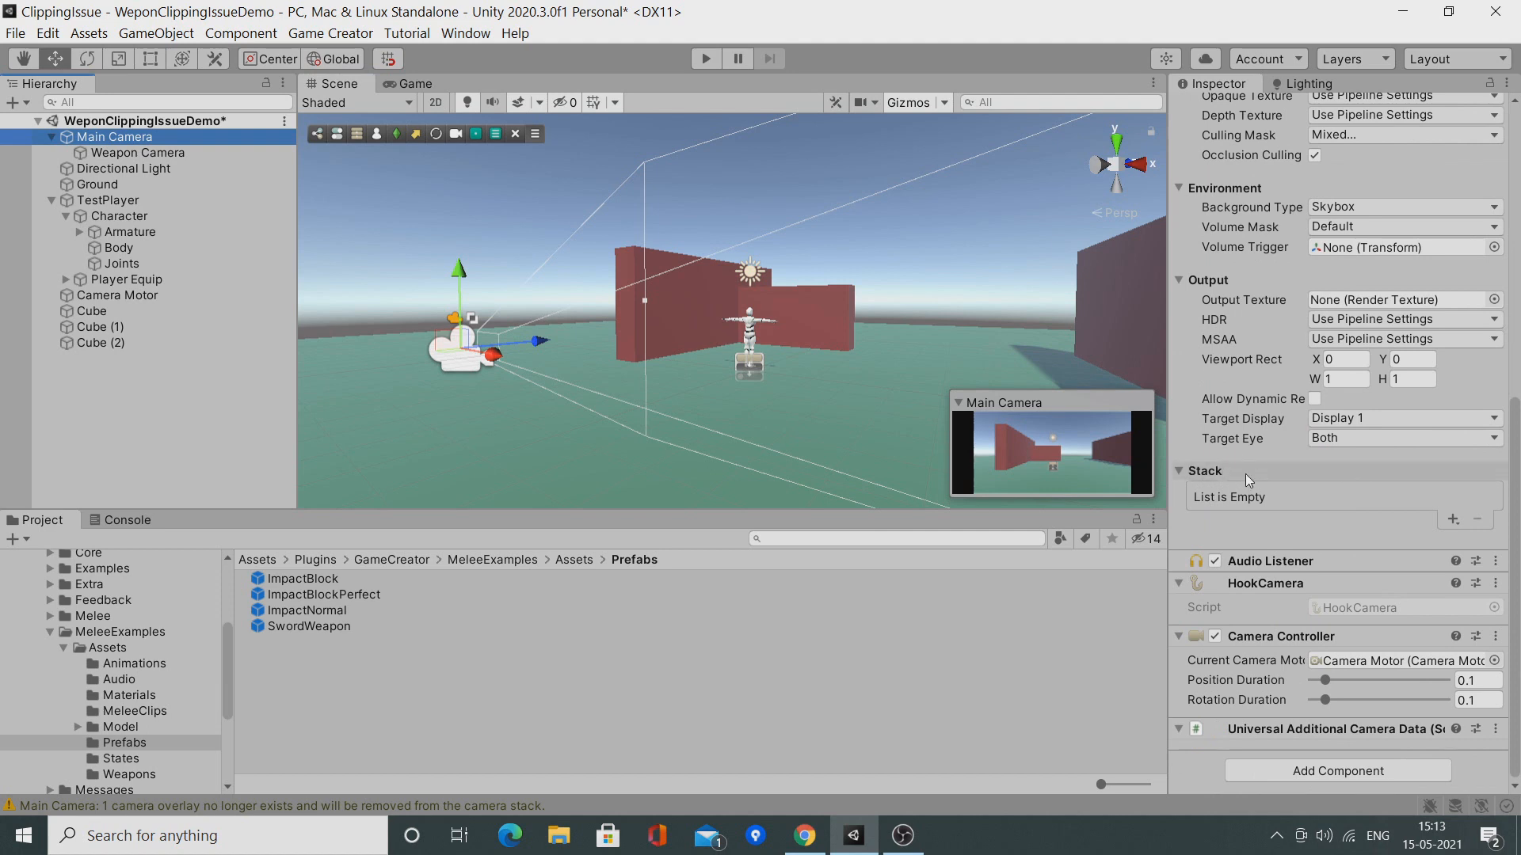
left_click(1453, 520)
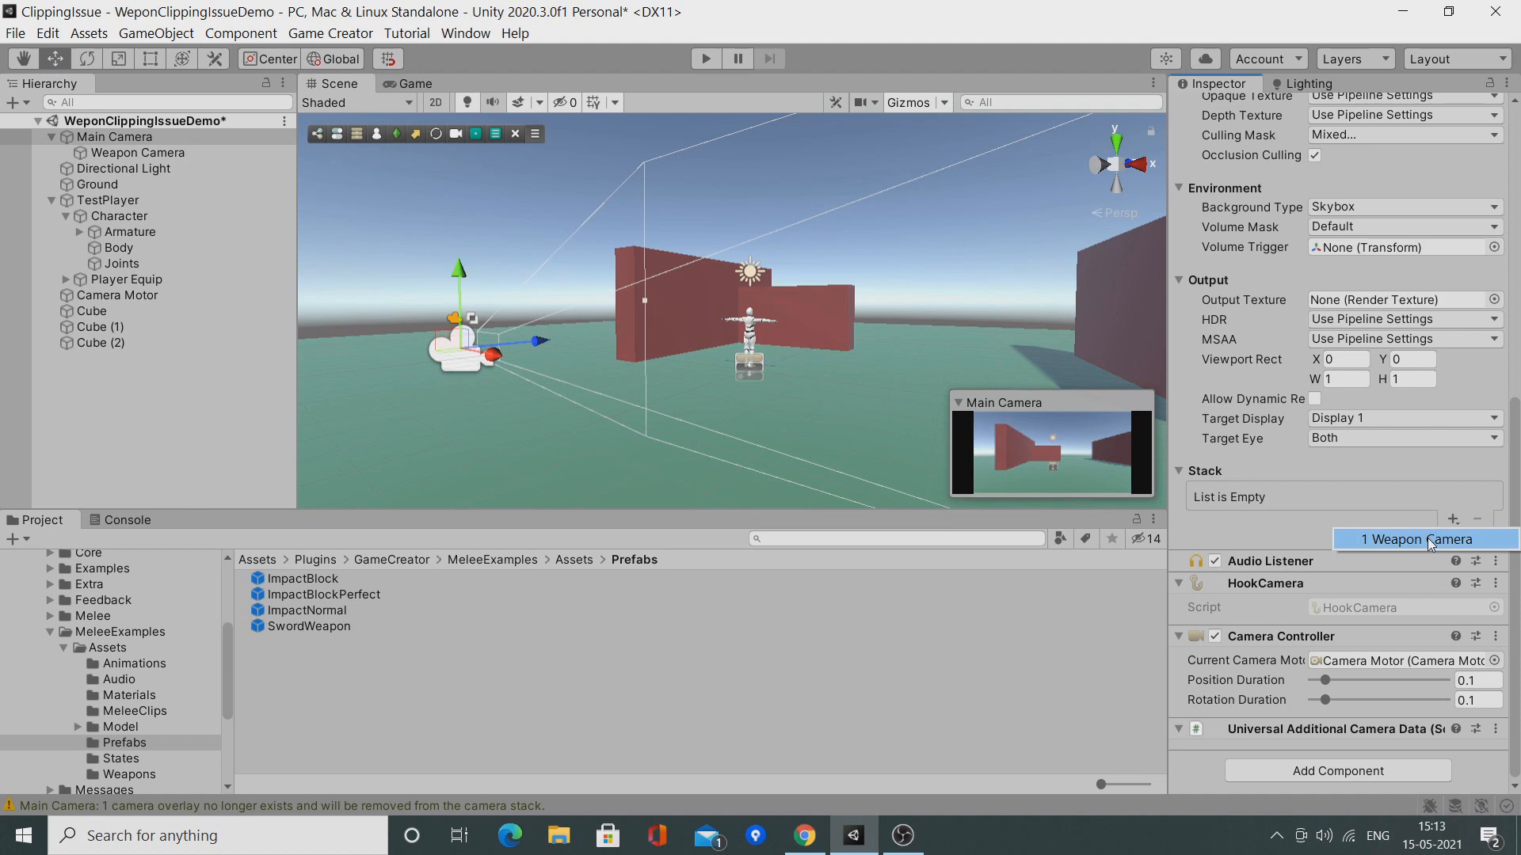
left_click(1430, 543)
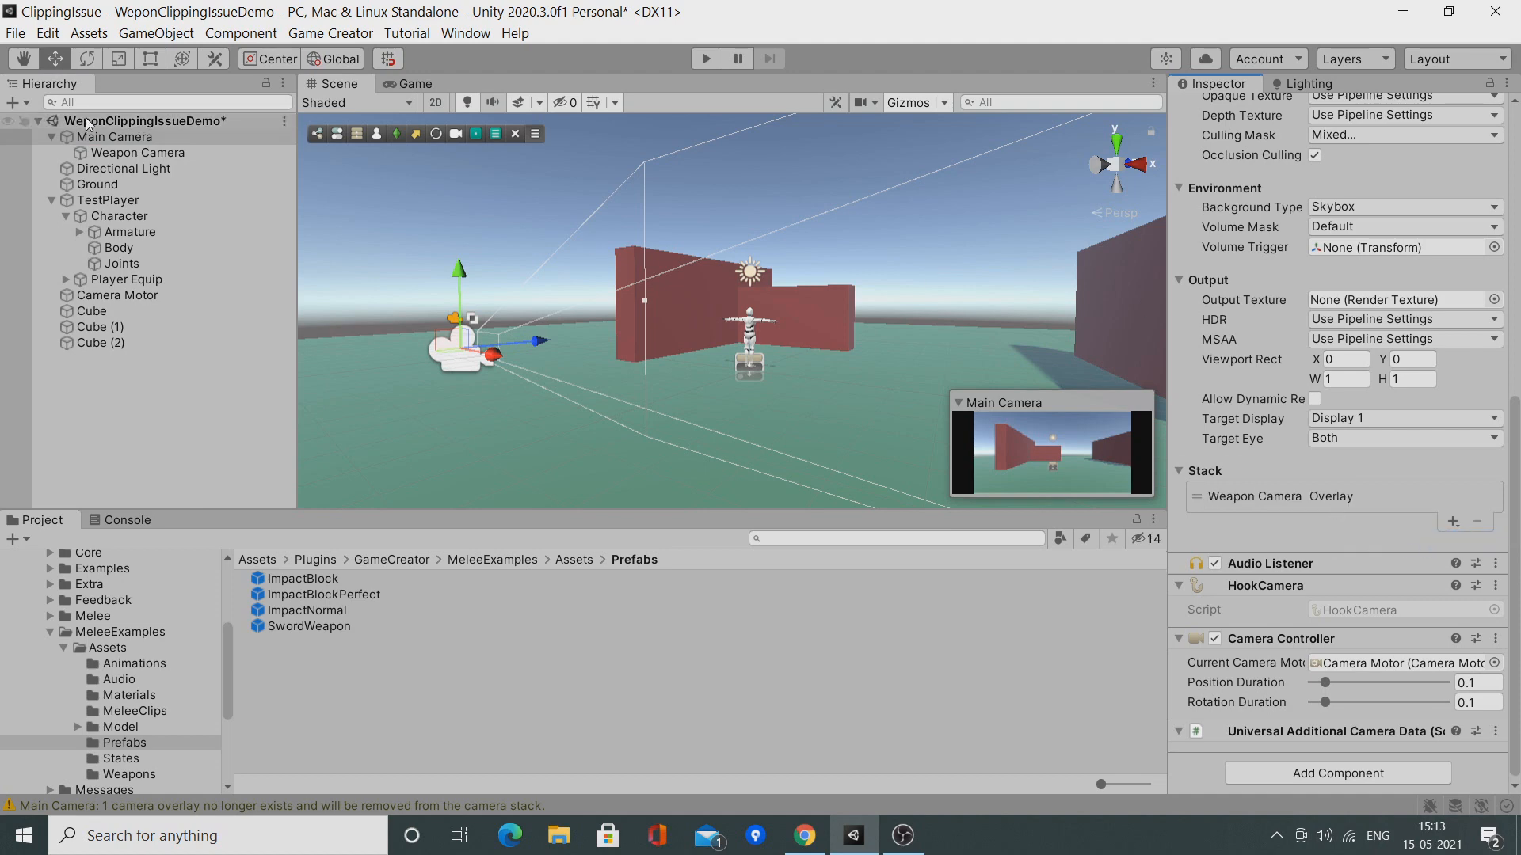
scroll(1117, 207, "up", 3)
scroll(1275, 225, "up", 10)
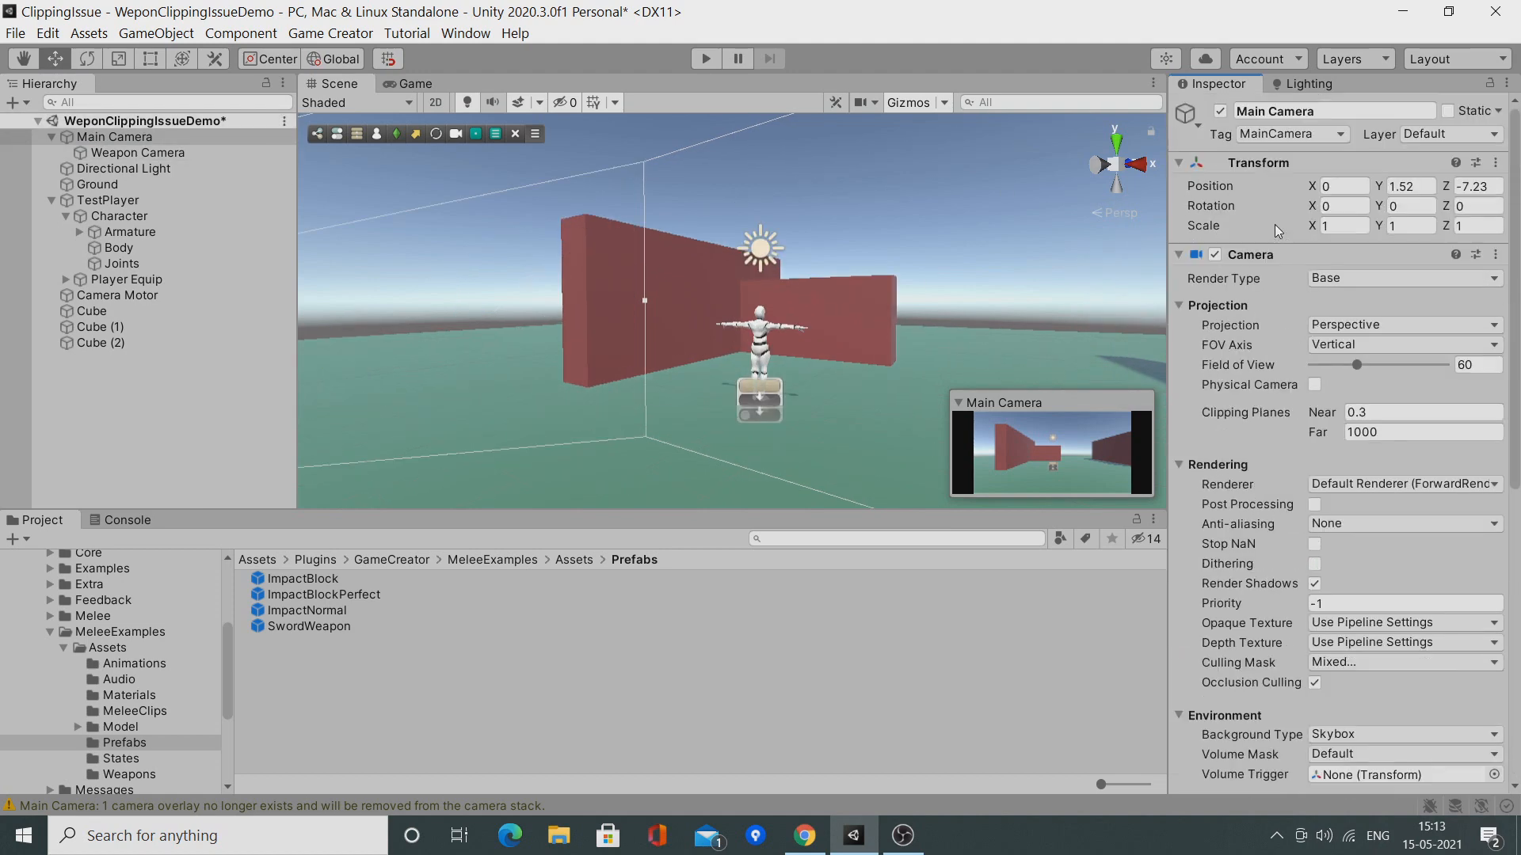
left_click(15, 33)
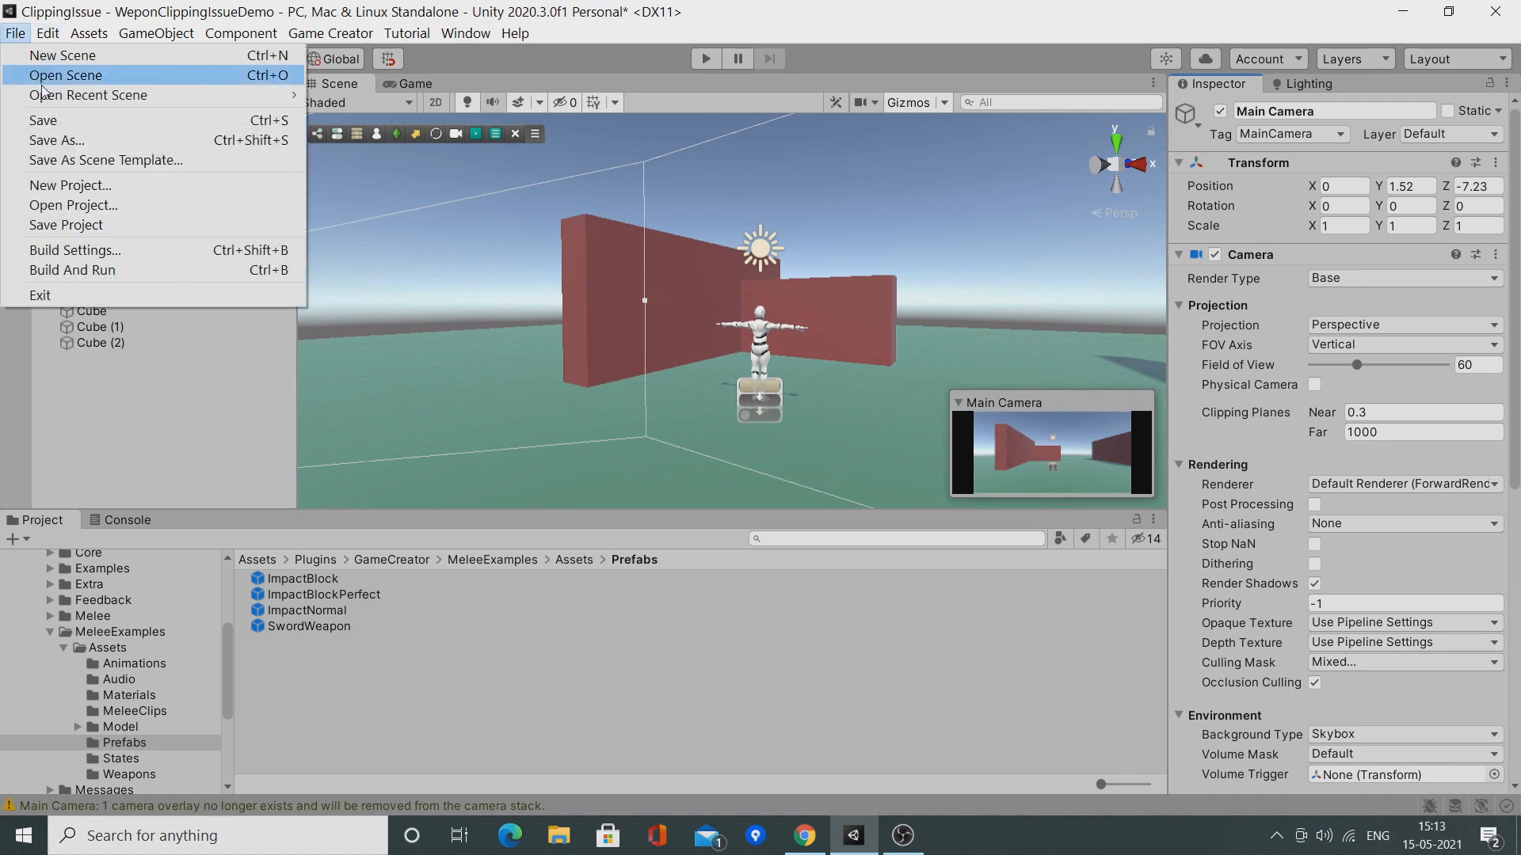
left_click(43, 120)
Play the scene and move the sword-carrying character against the red walls to test the weapon for clipping.
left_click(706, 59)
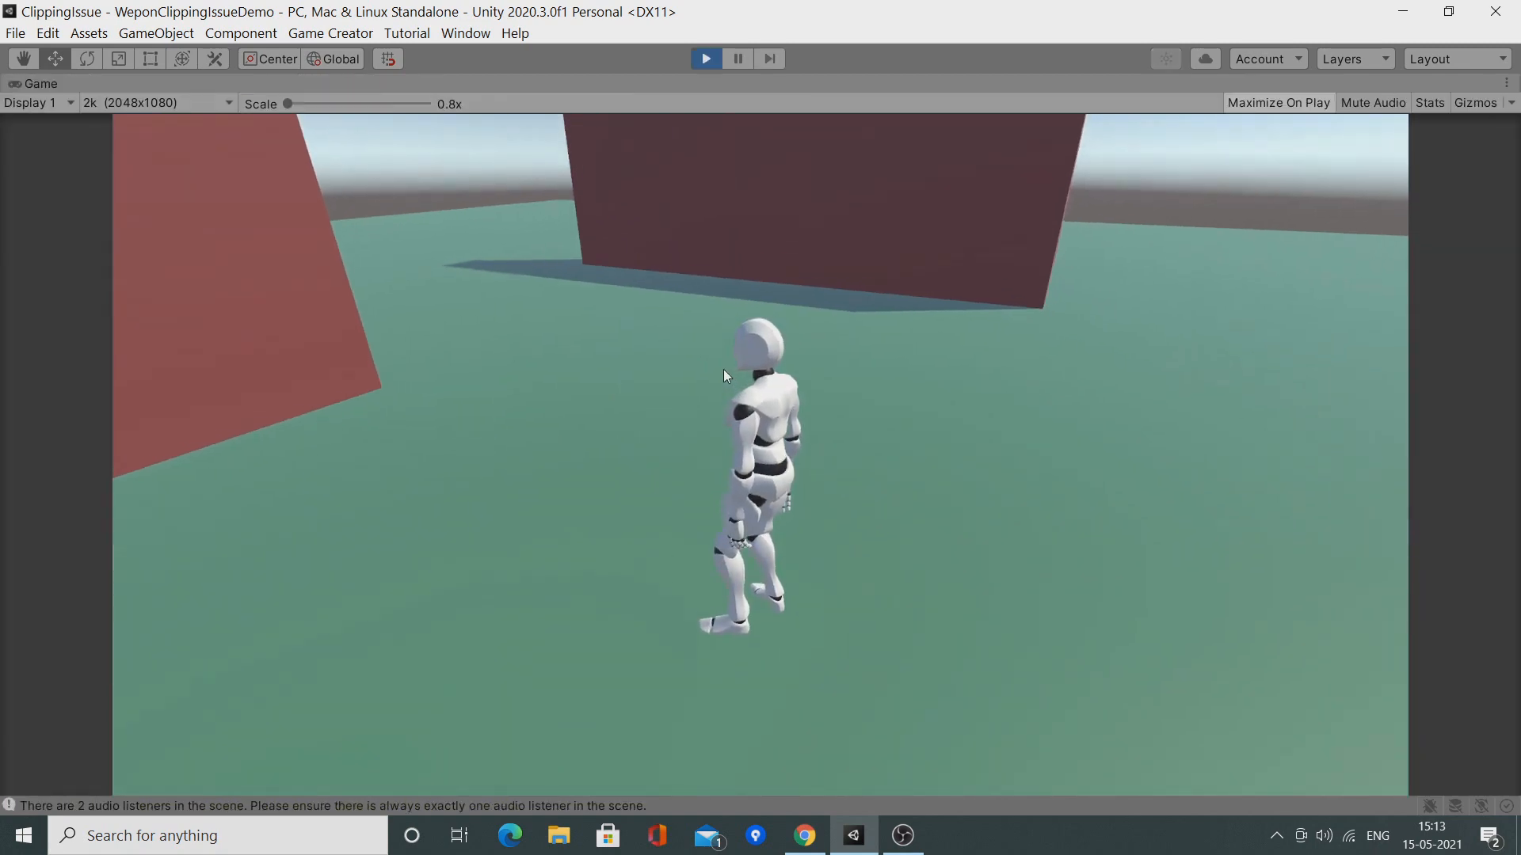
key("w")
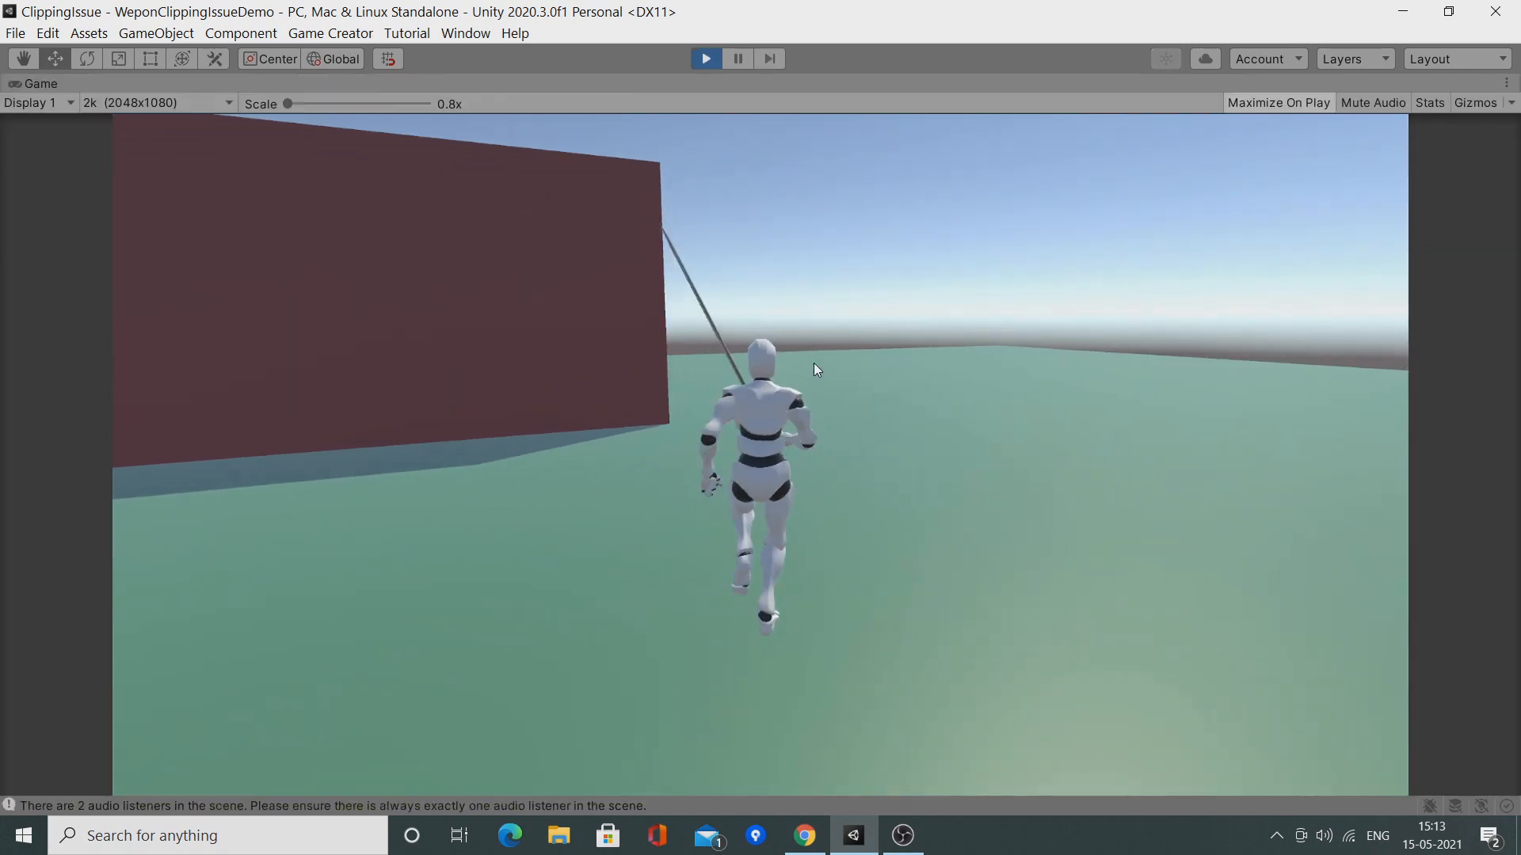
key("q")
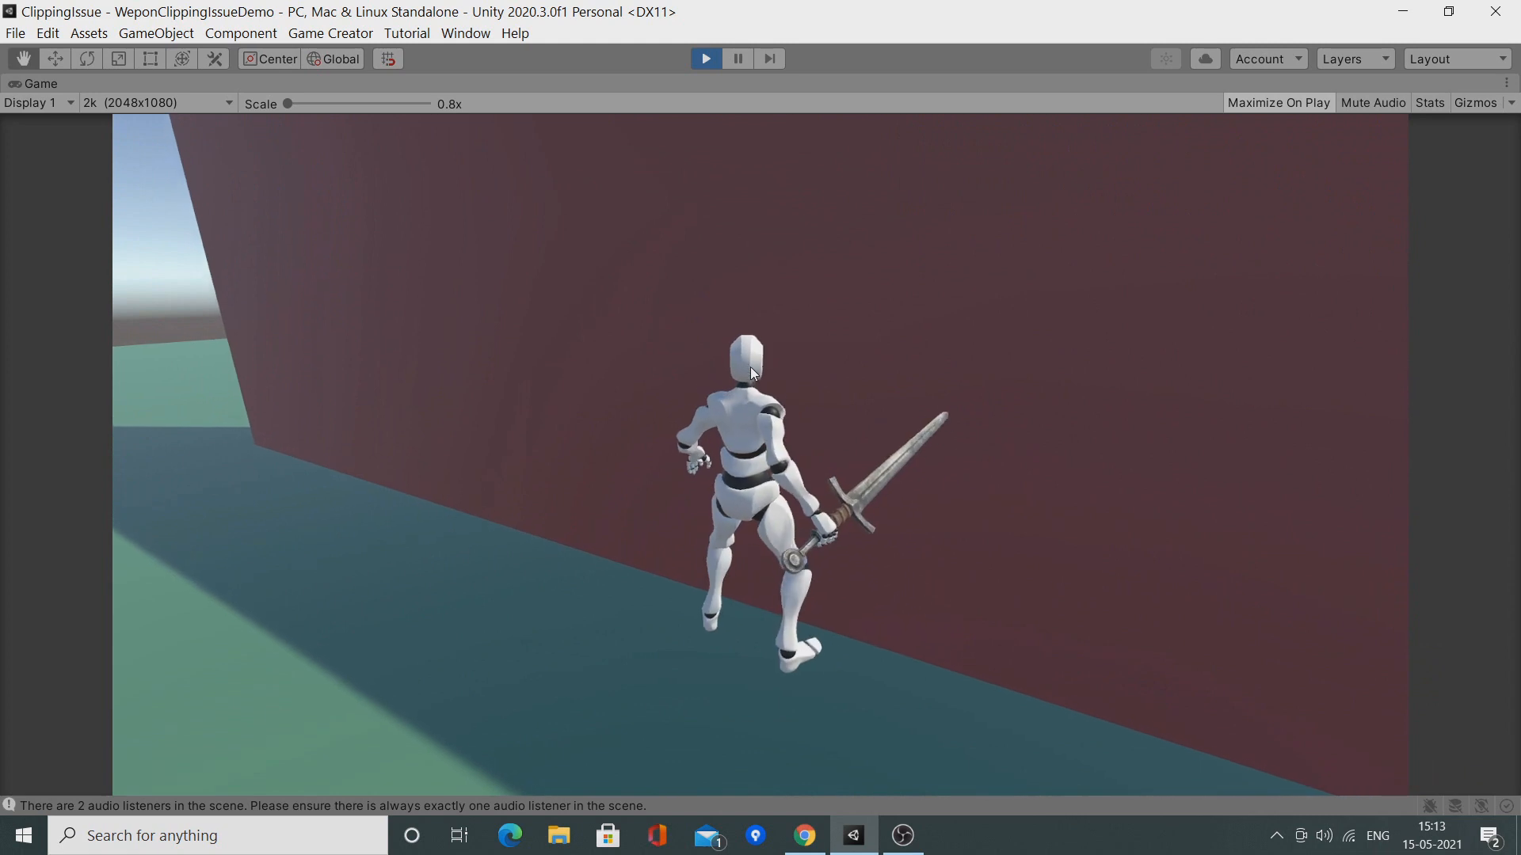
key("w")
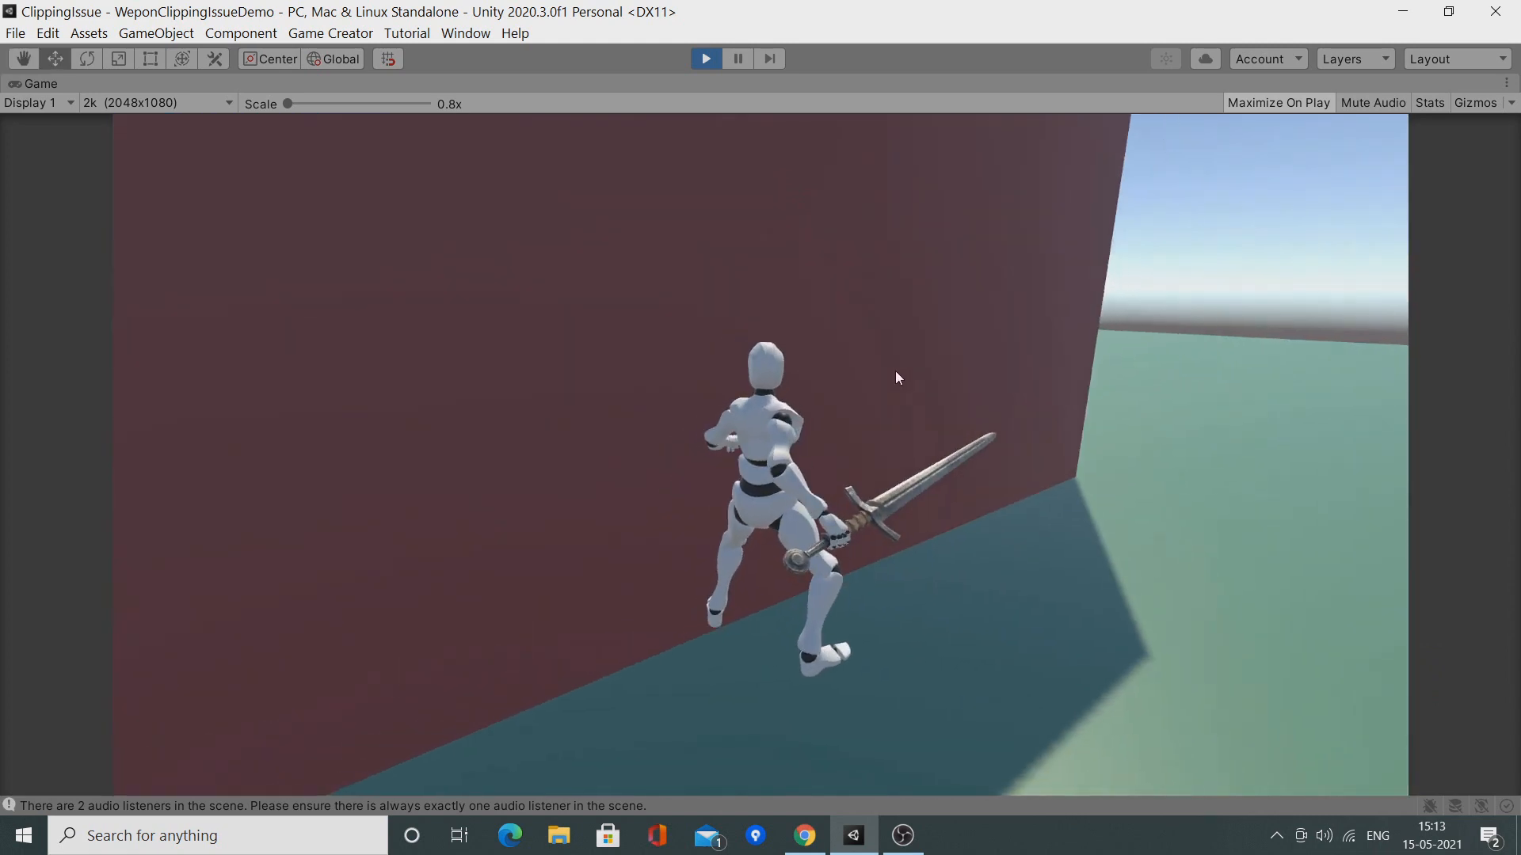
key("a")
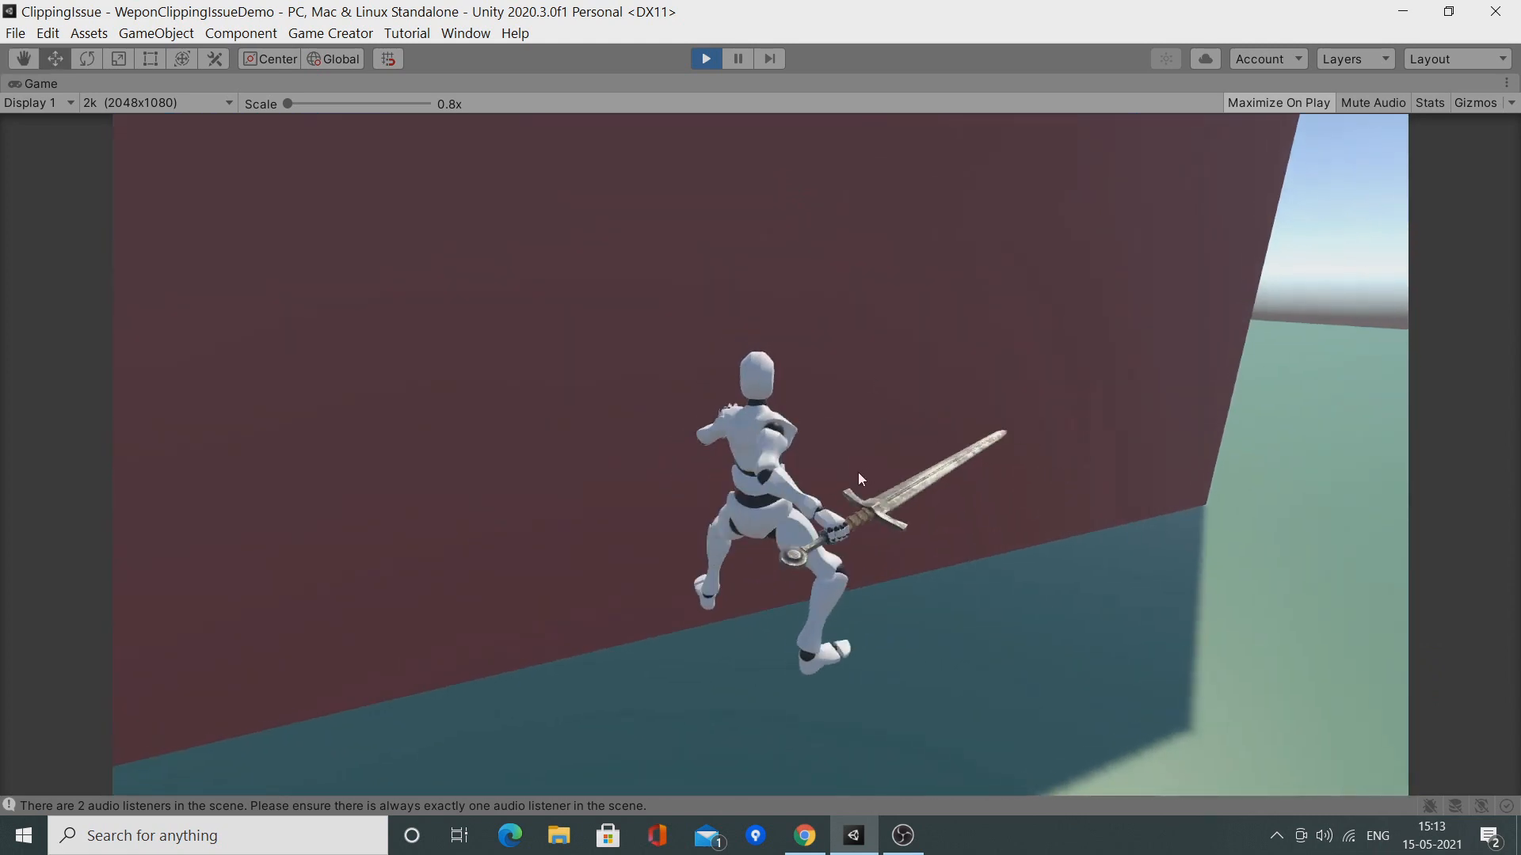
left_click(824, 462)
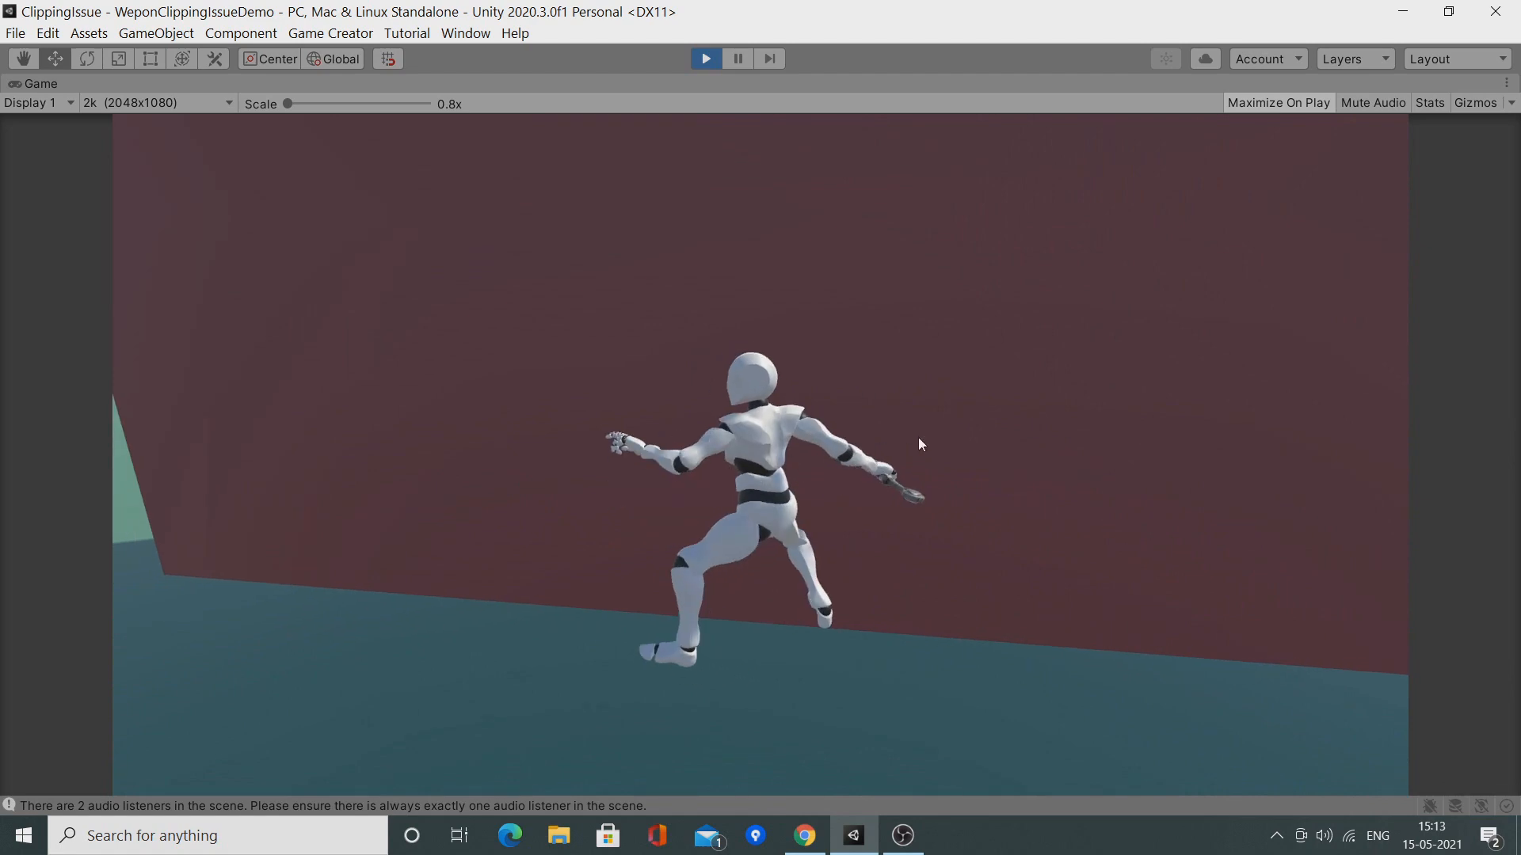
key("w")
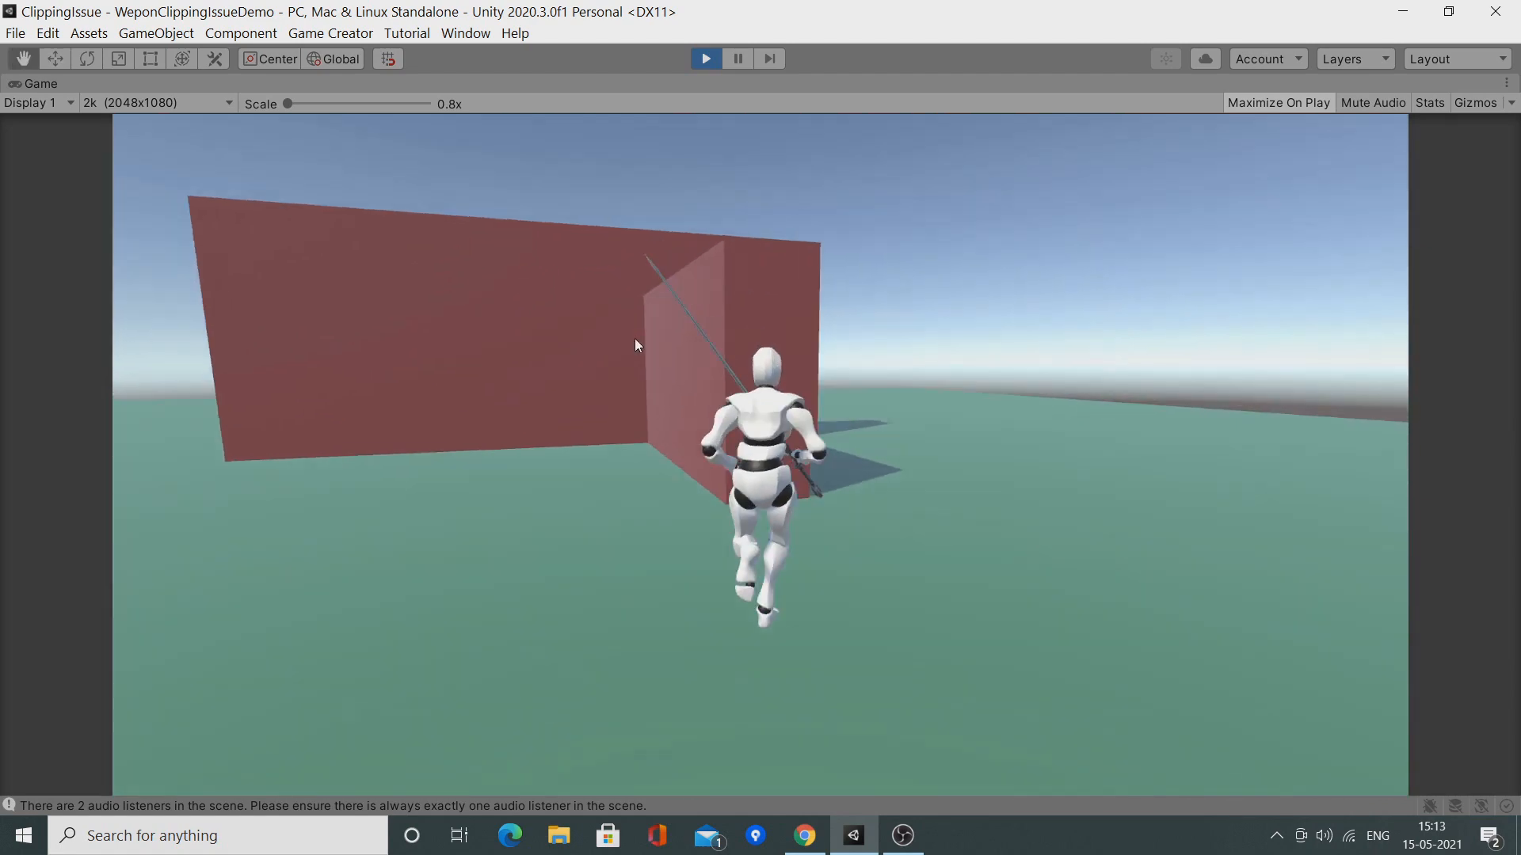
left_click(708, 340)
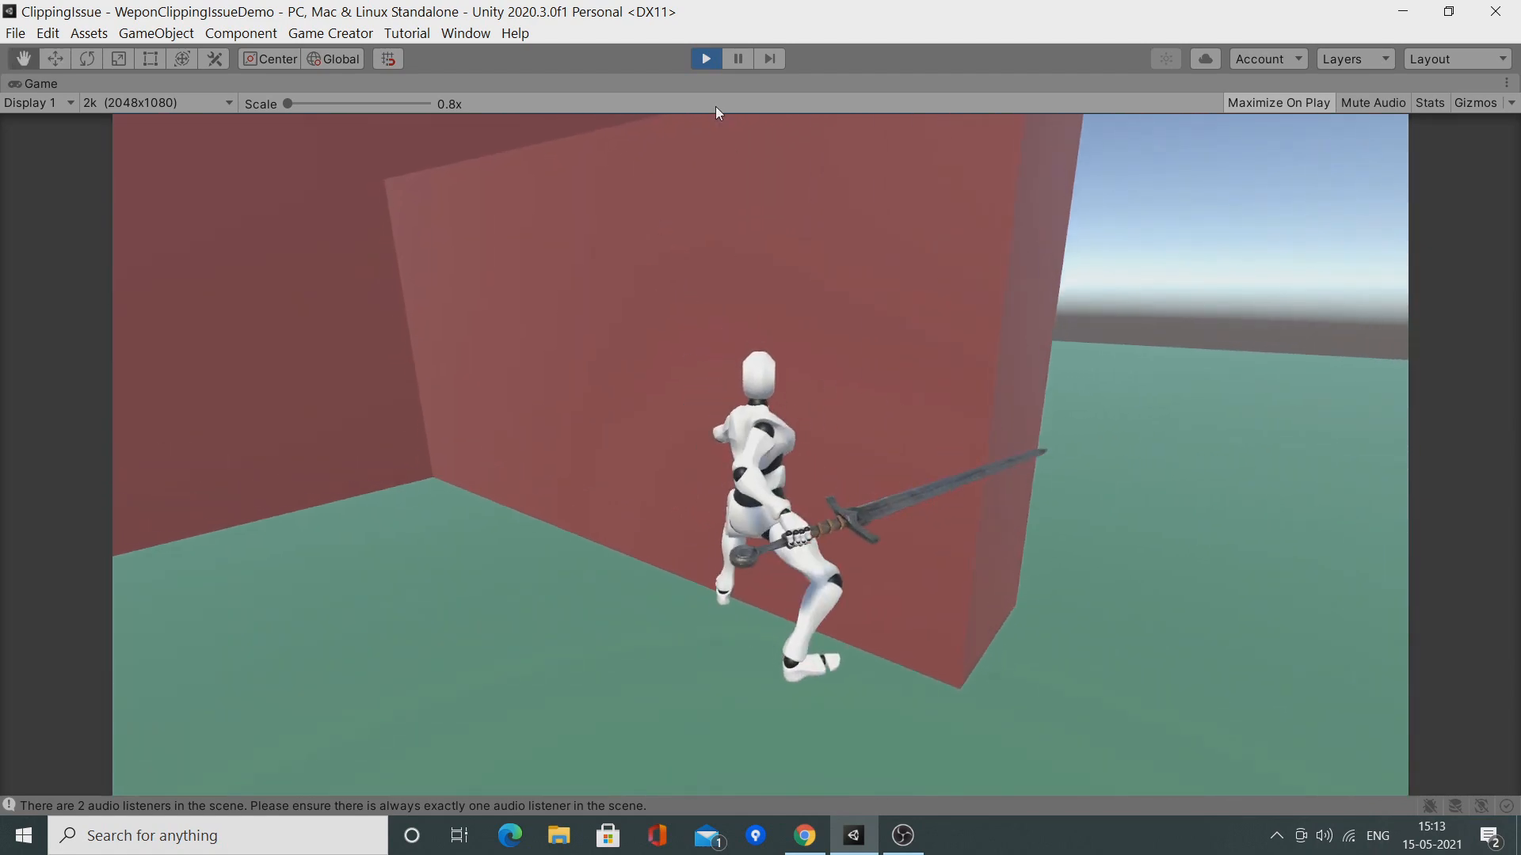
key("alt+Tab")
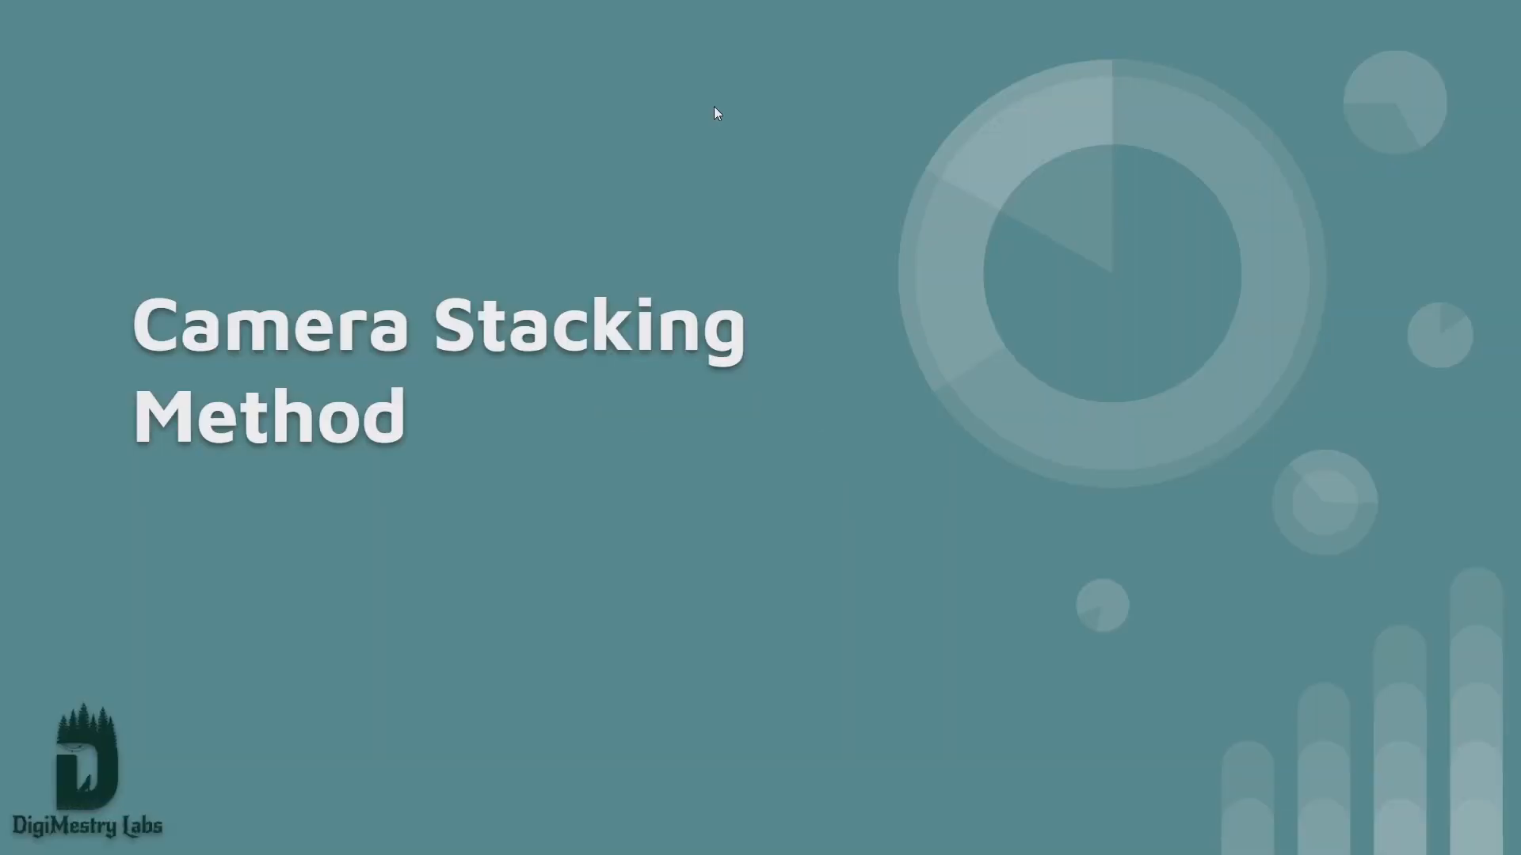
key("Right")
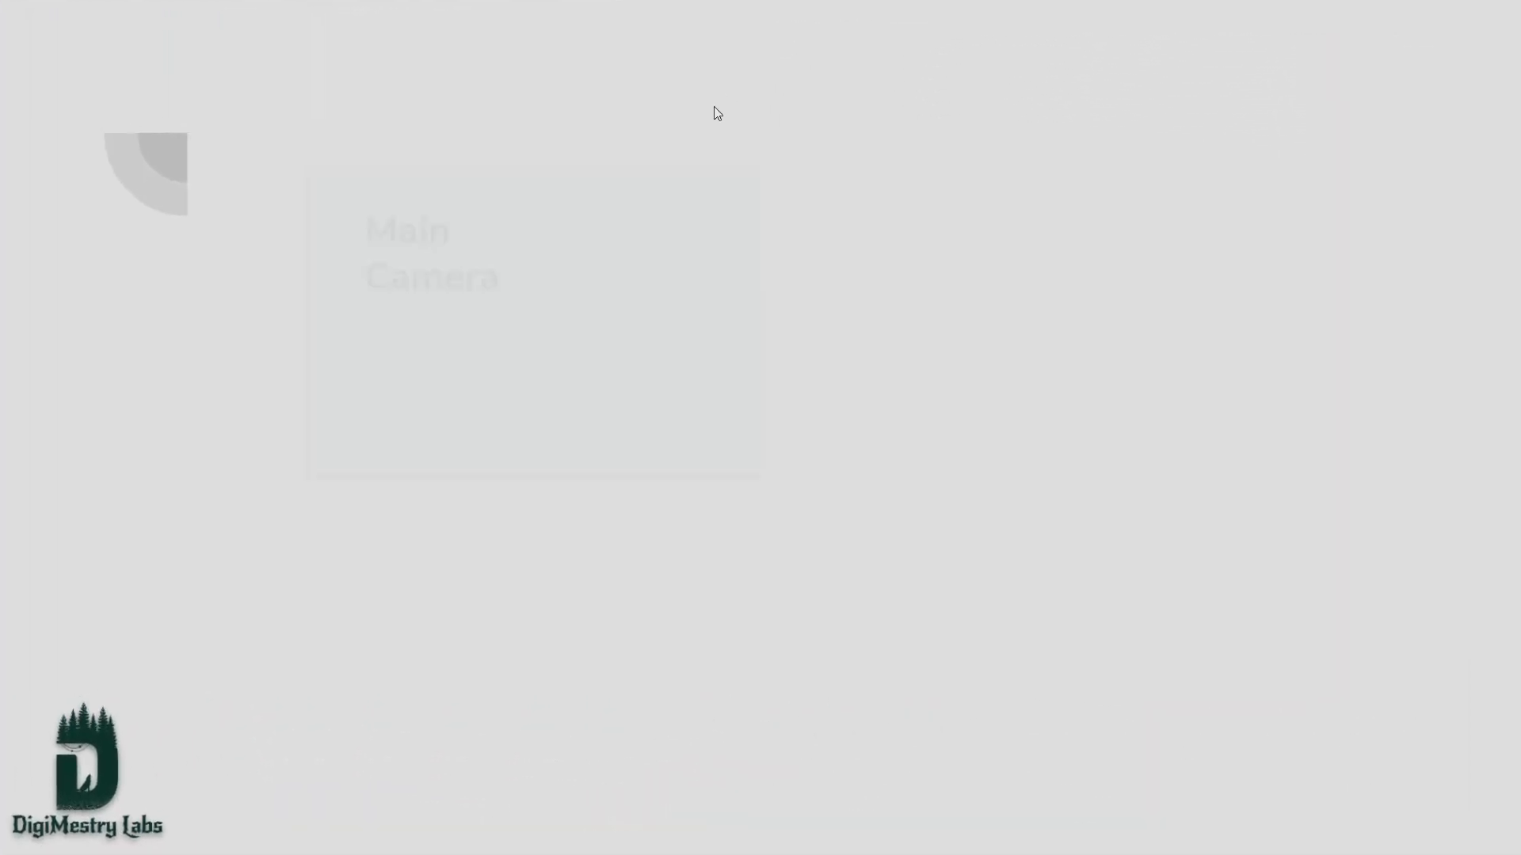
key("Right")
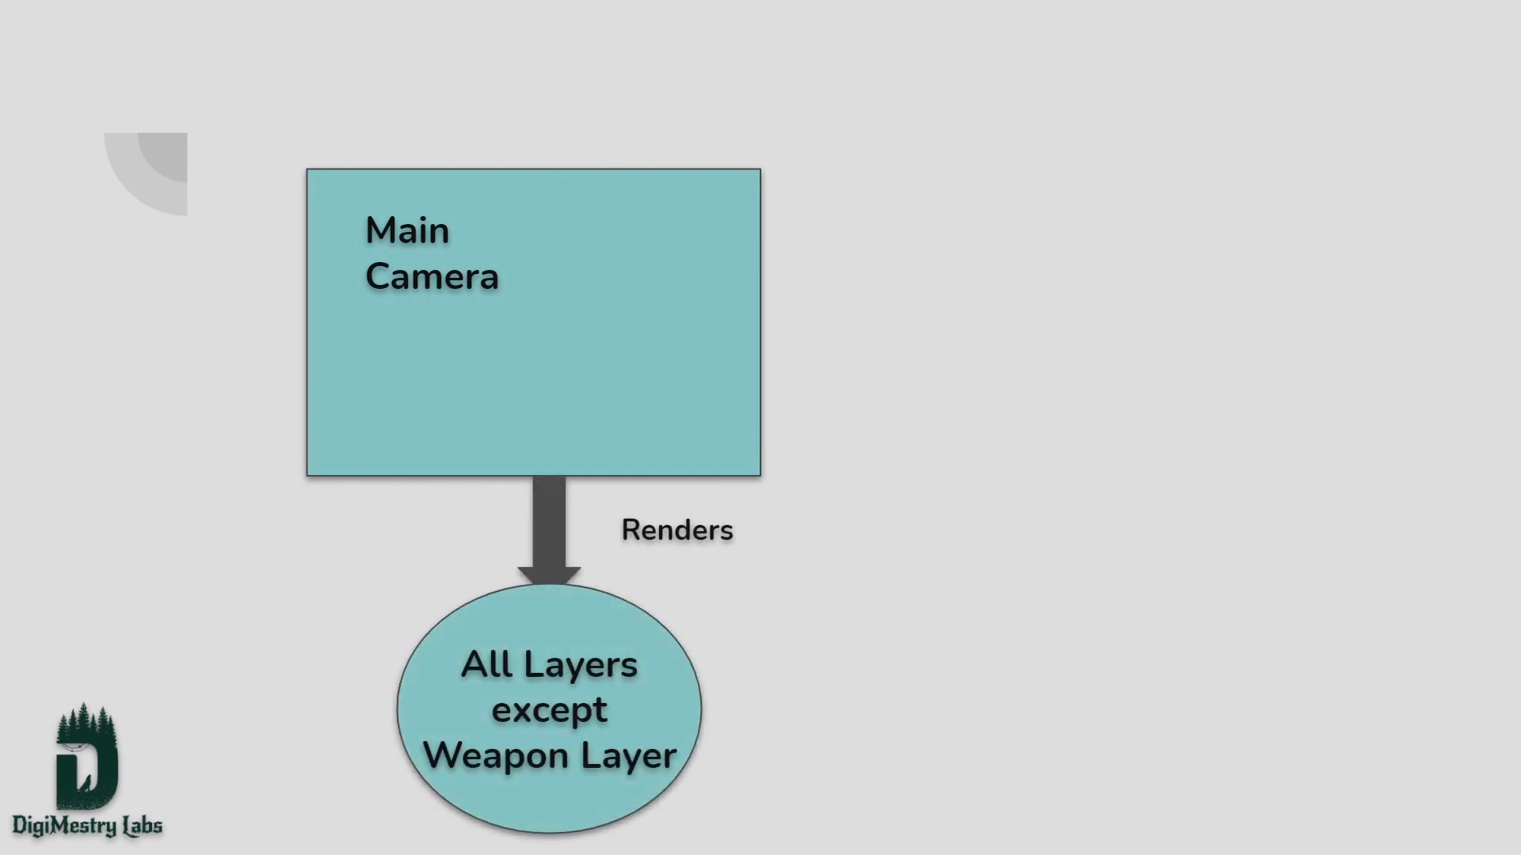